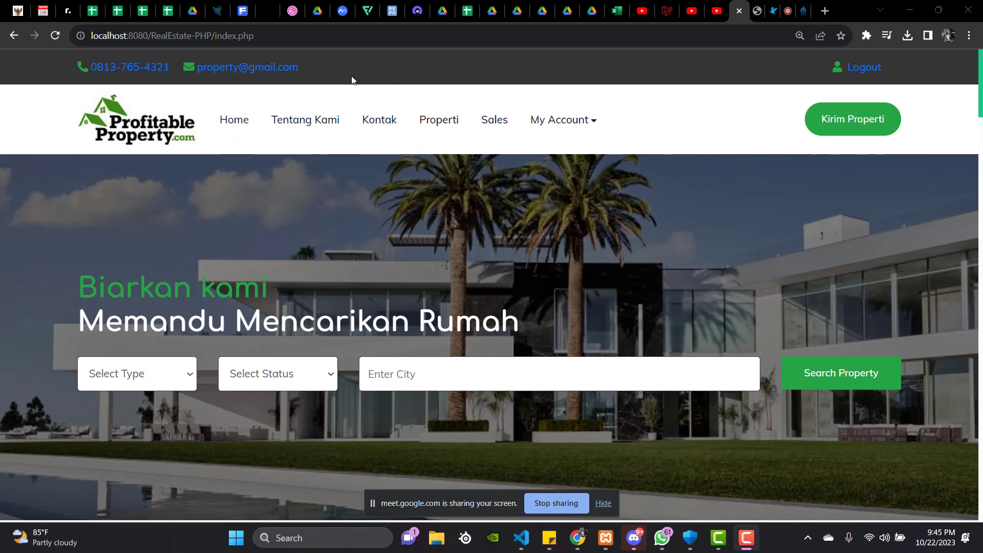
# Log out of the site through the My Account menu.
pyautogui.click(585, 129)
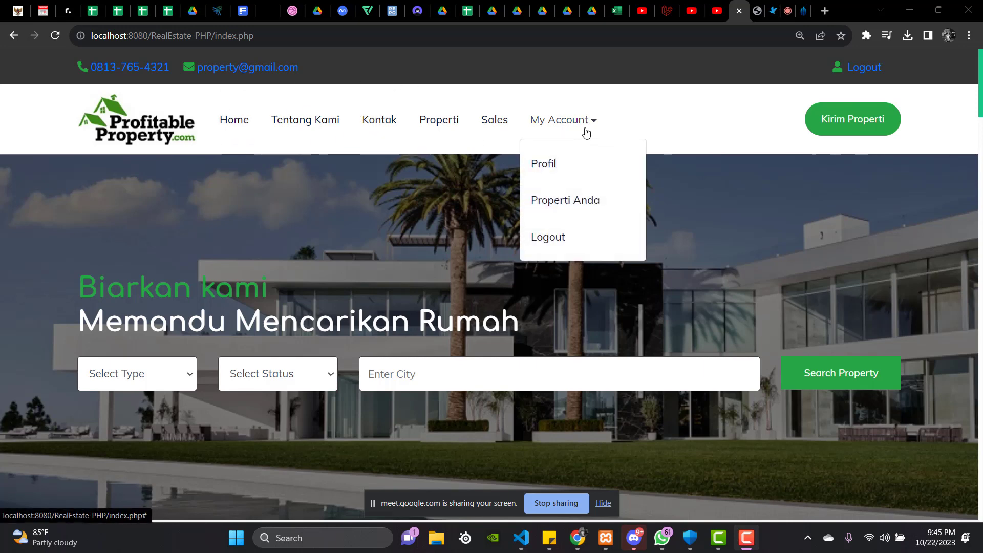
pyautogui.click(861, 74)
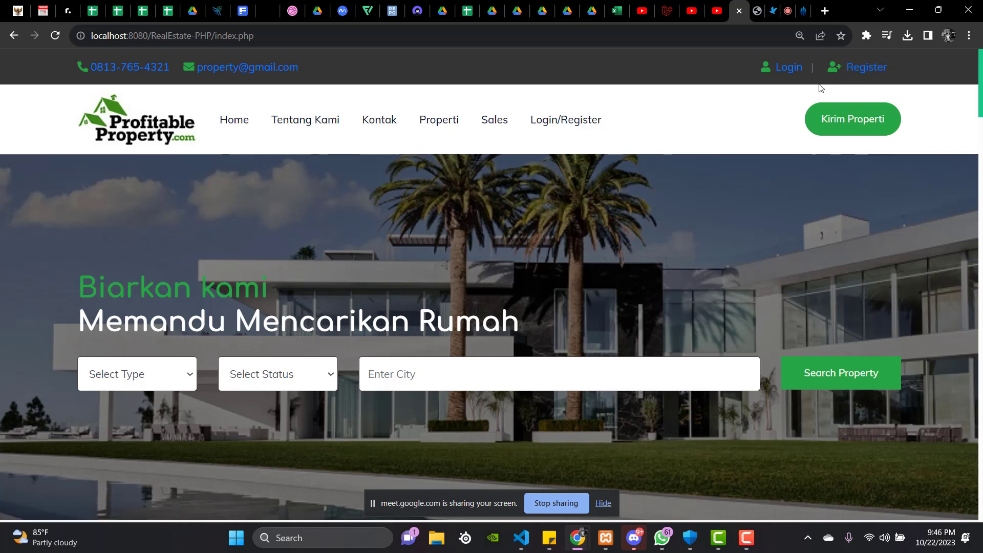
# Open the registration page and enter the new user's name and e-mail, replacing the autofilled e-mail.
pyautogui.click(860, 75)
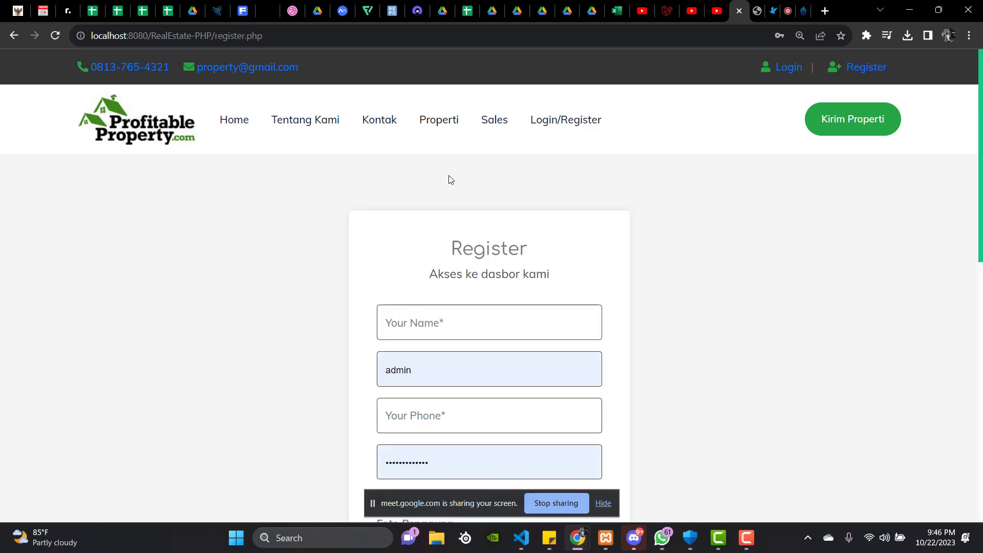
pyautogui.scroll(-1, 451, 179)
pyautogui.scroll(-1, 504, 203)
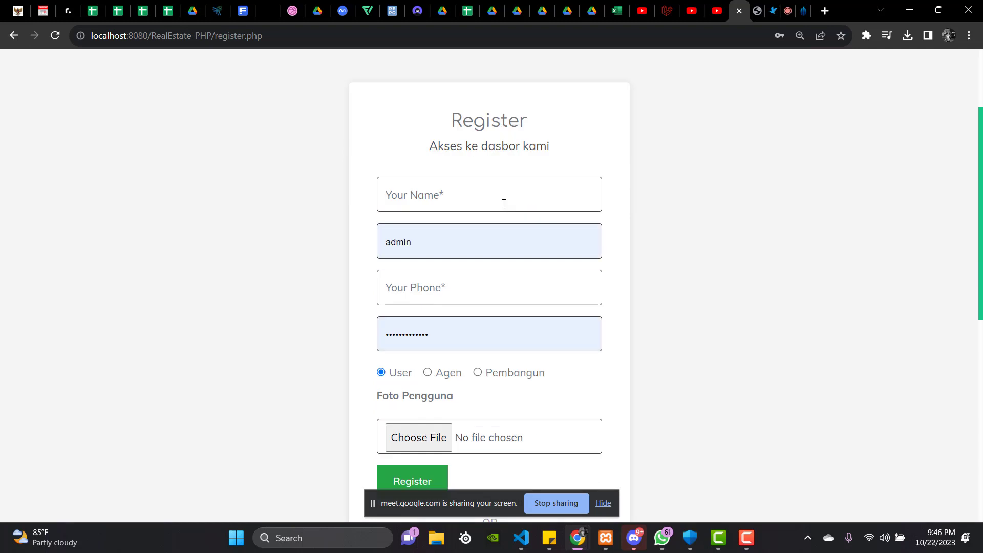
pyautogui.click(510, 188)
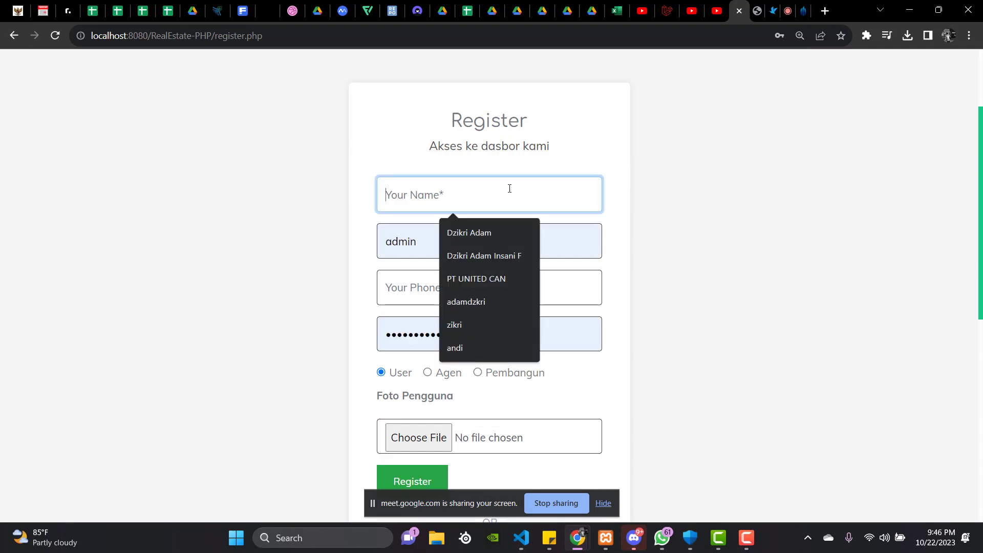
pyautogui.write('adi')
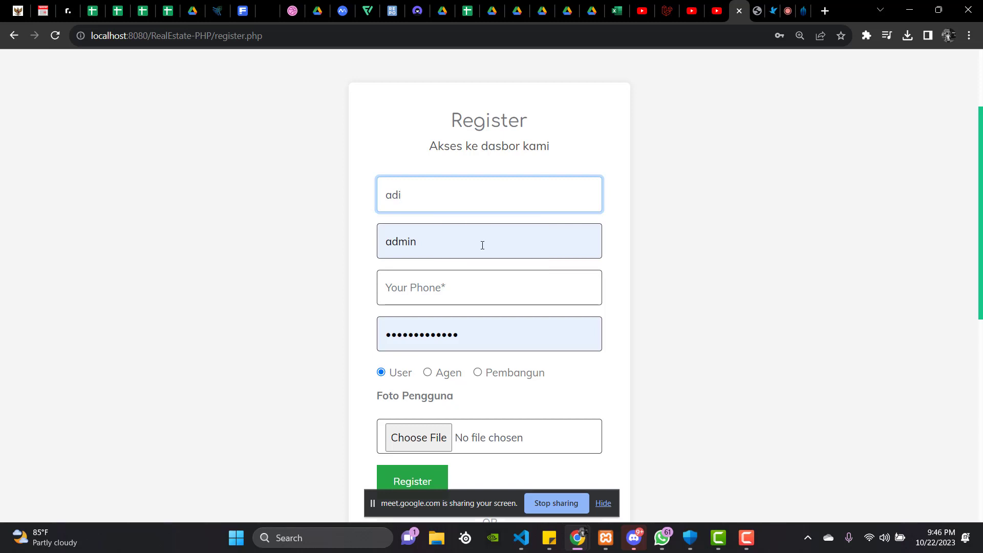
pyautogui.doubleClick(482, 246)
pyautogui.press('BackSpace')
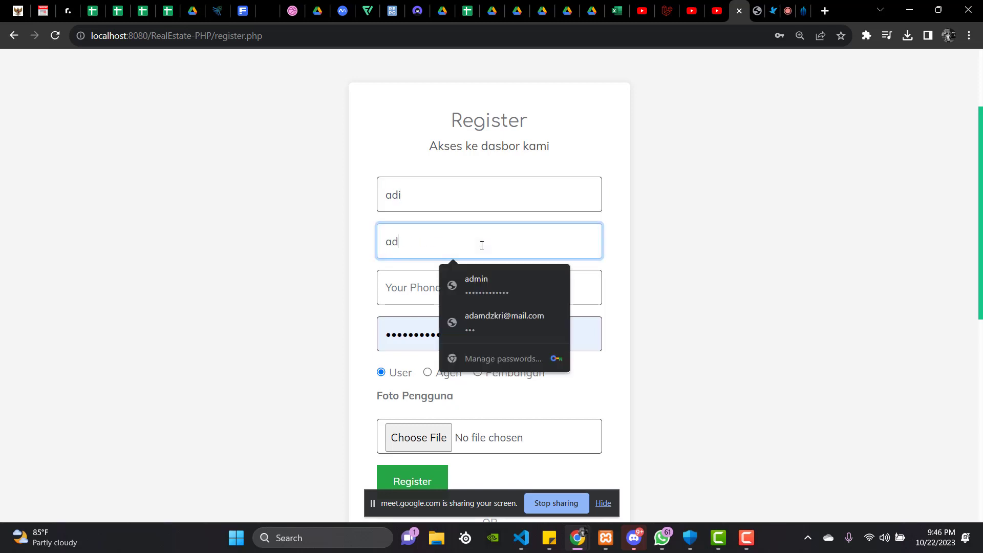
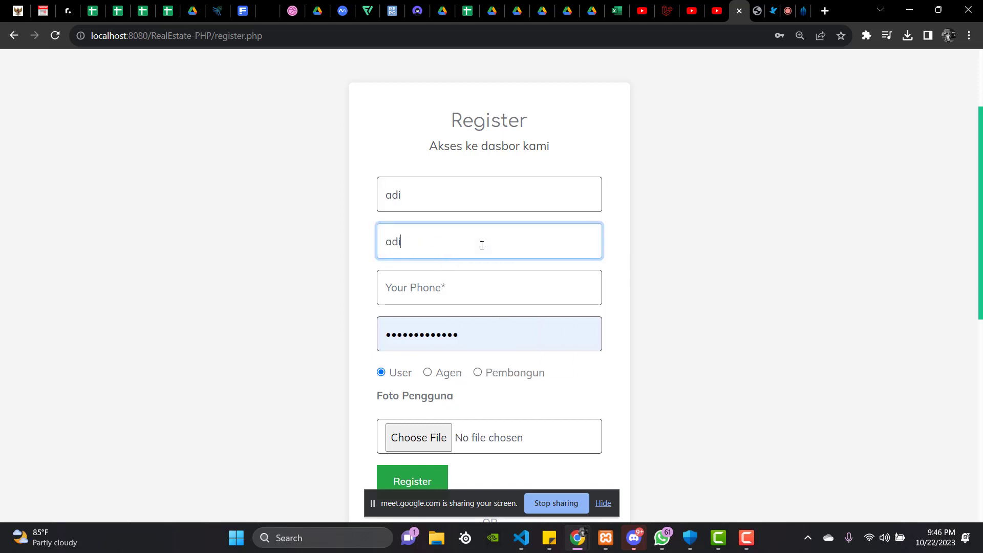
# Enter the new user's phone number and replace the autofilled password with a new one.
pyautogui.click(490, 287)
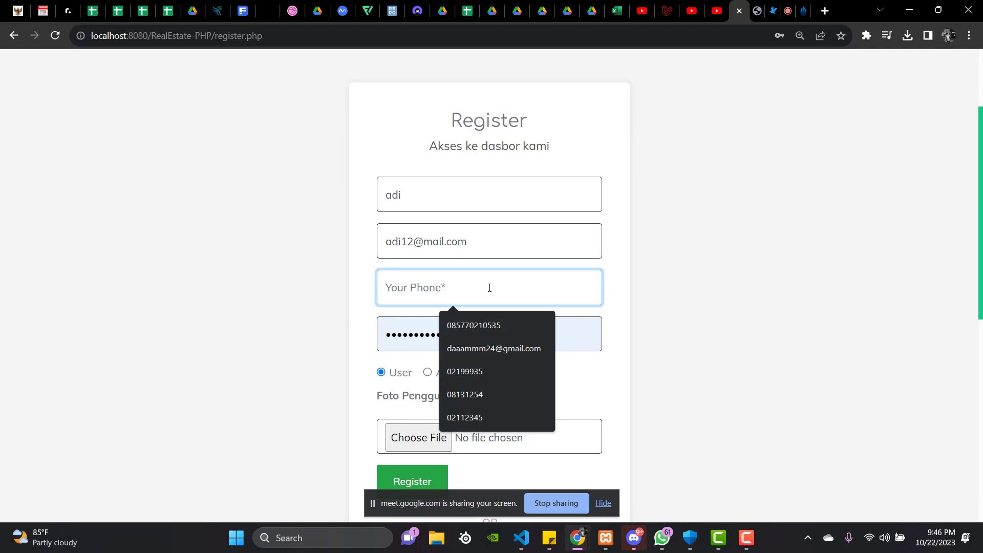
pyautogui.write('098')
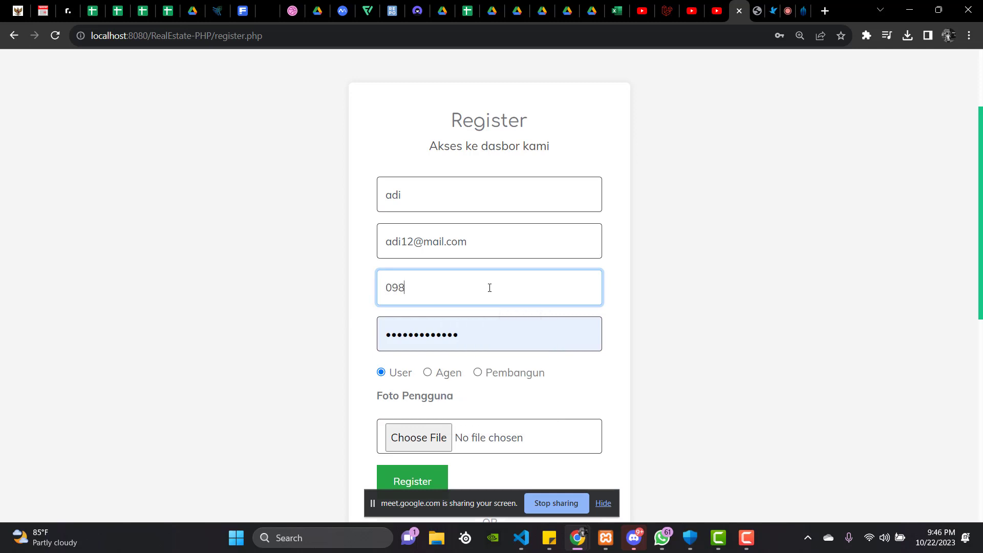
pyautogui.write('6758')
pyautogui.click(501, 331)
pyautogui.hotkey('ctrl', 'a')
pyautogui.press('BackSpace')
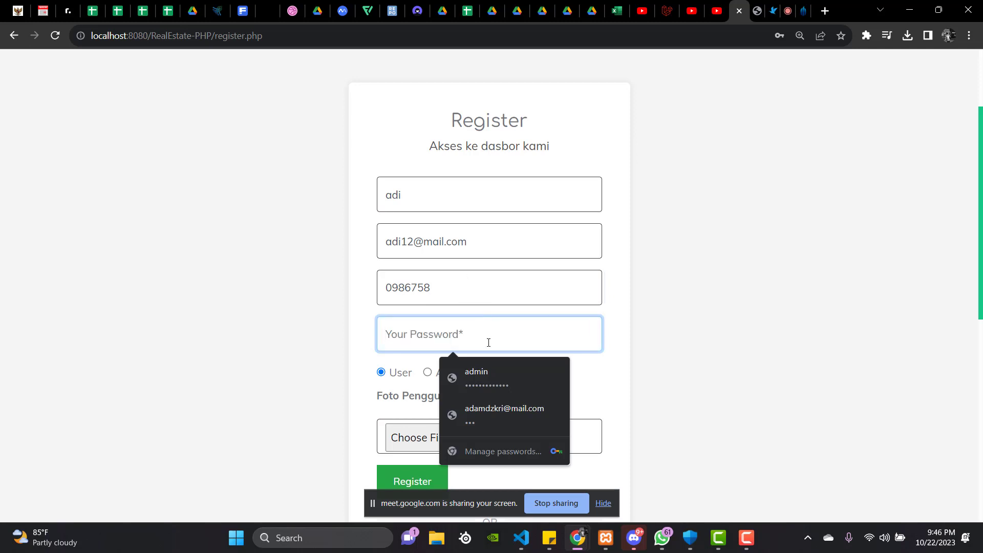
pyautogui.write('123')
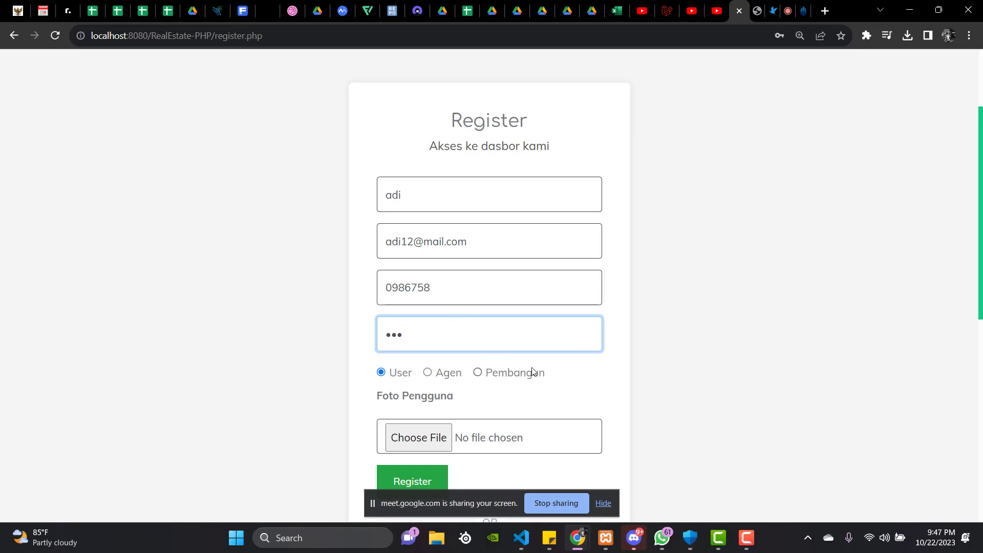
pyautogui.scroll(-3, 500, 386)
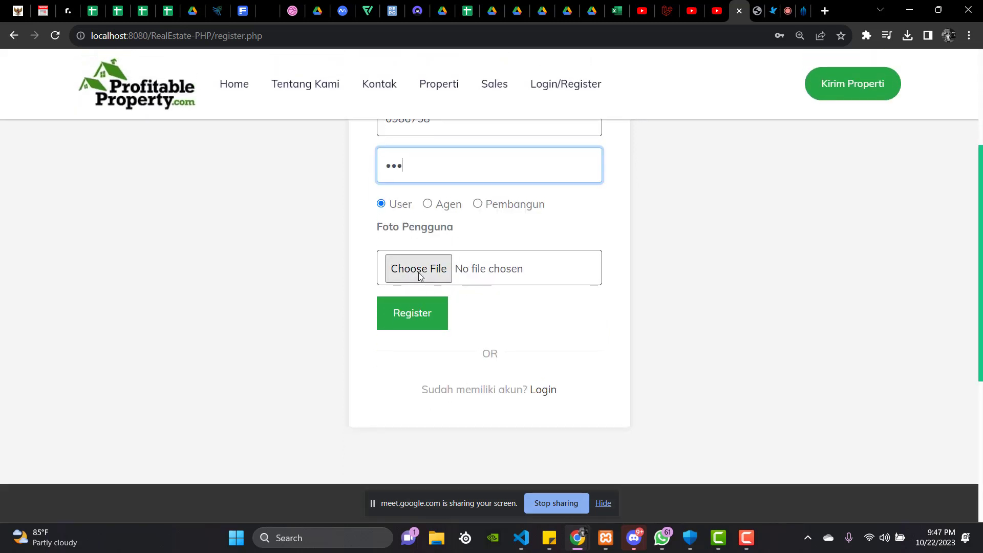
# Attach gmbr.avif from Downloads as the user photo.
pyautogui.click(419, 272)
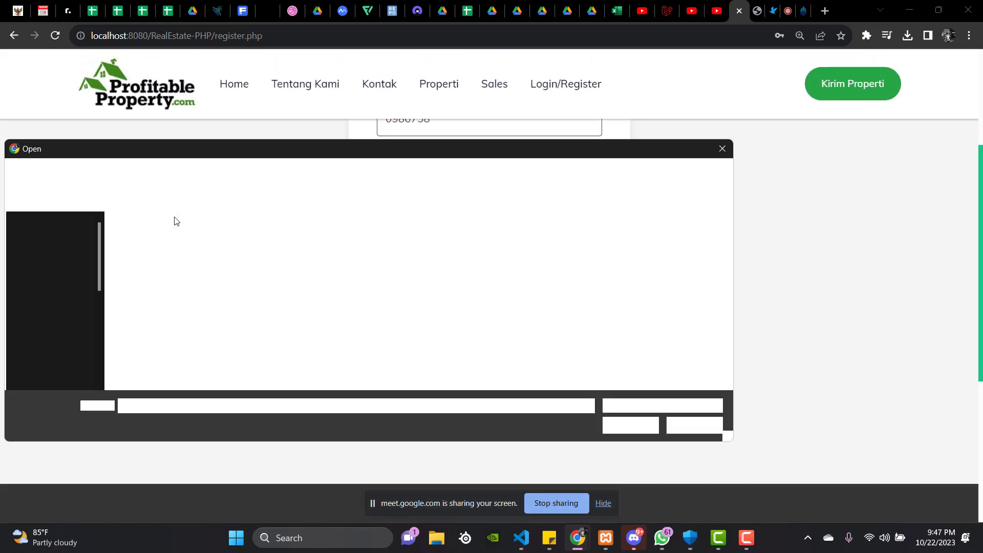
pyautogui.scroll(-3, 213, 315)
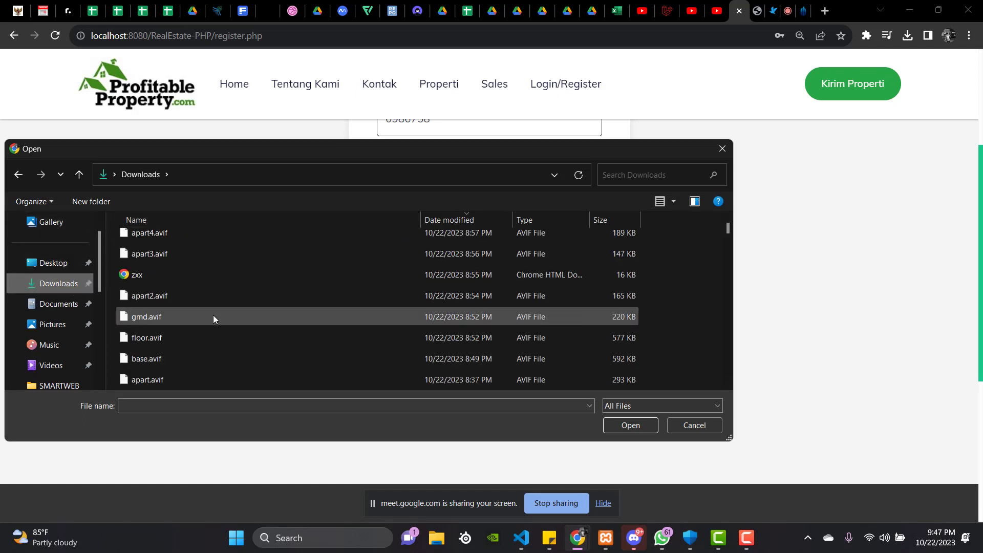
pyautogui.click(248, 358)
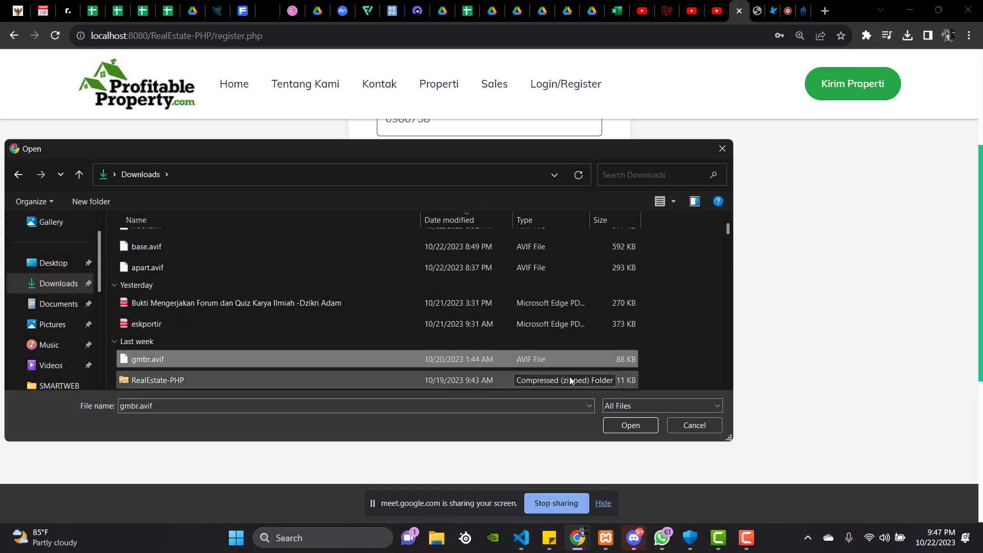
pyautogui.click(640, 426)
# Submit the registration form to create the new account.
pyautogui.scroll(3, 487, 347)
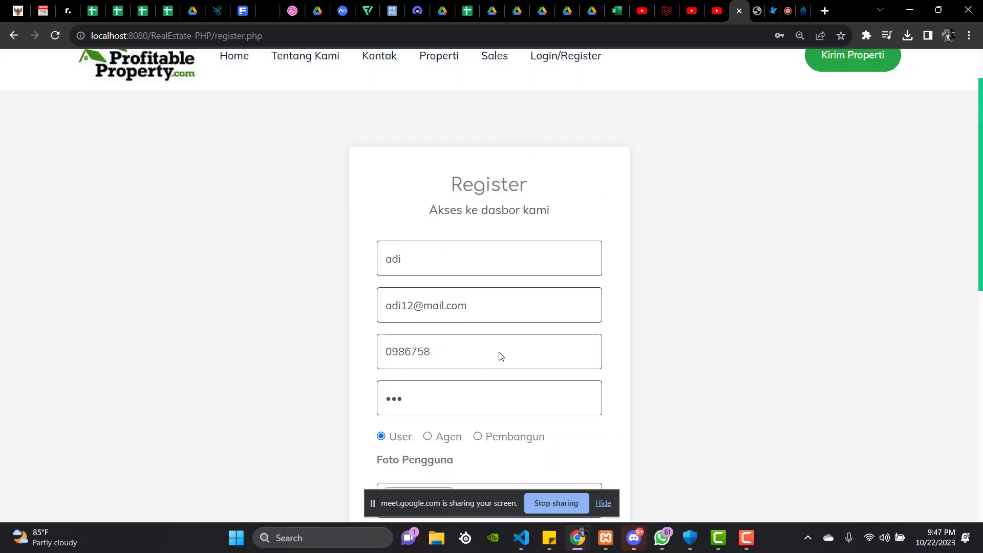
pyautogui.scroll(1, 419, 336)
pyautogui.scroll(-4, 429, 350)
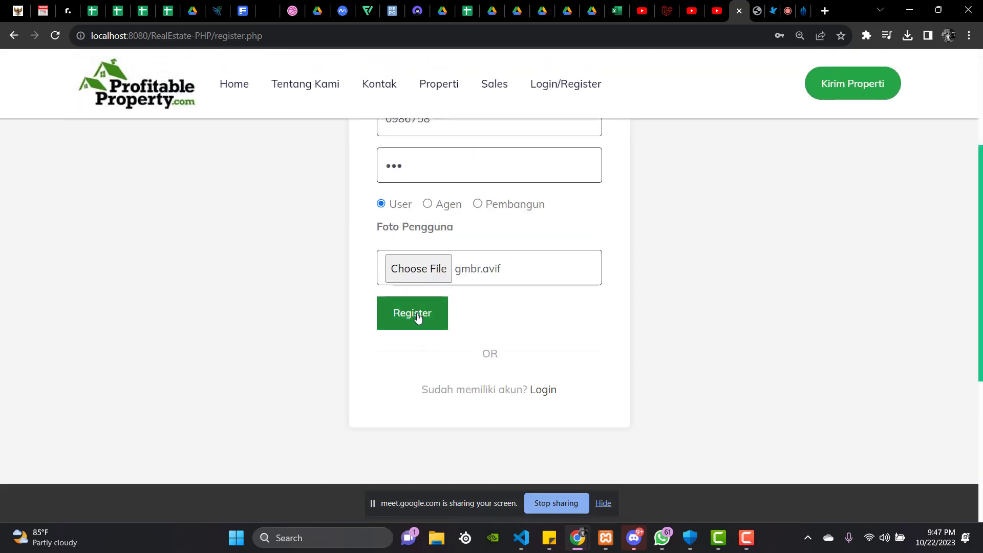
pyautogui.click(418, 317)
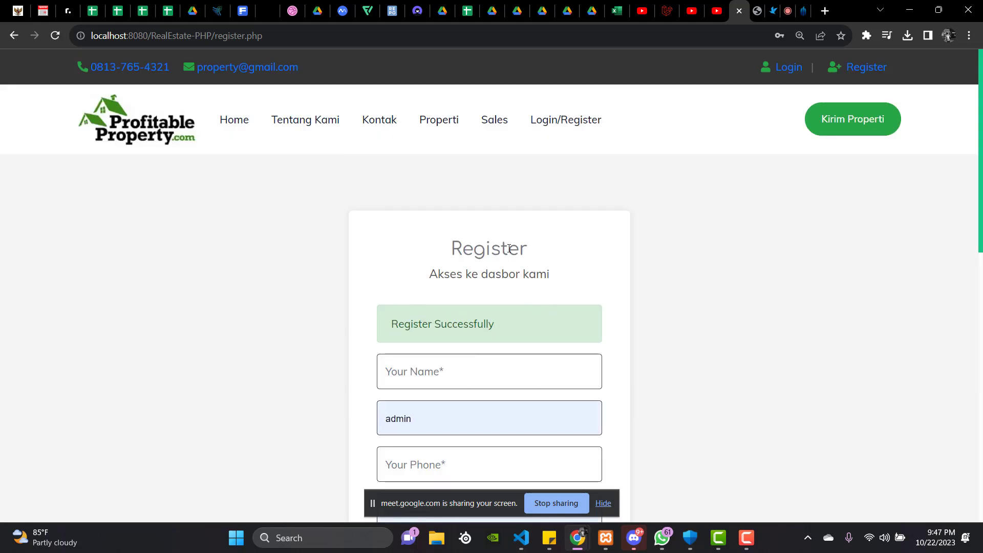
# On the login page, fill in the new account's saved e-mail and a new password, then submit.
pyautogui.click(789, 67)
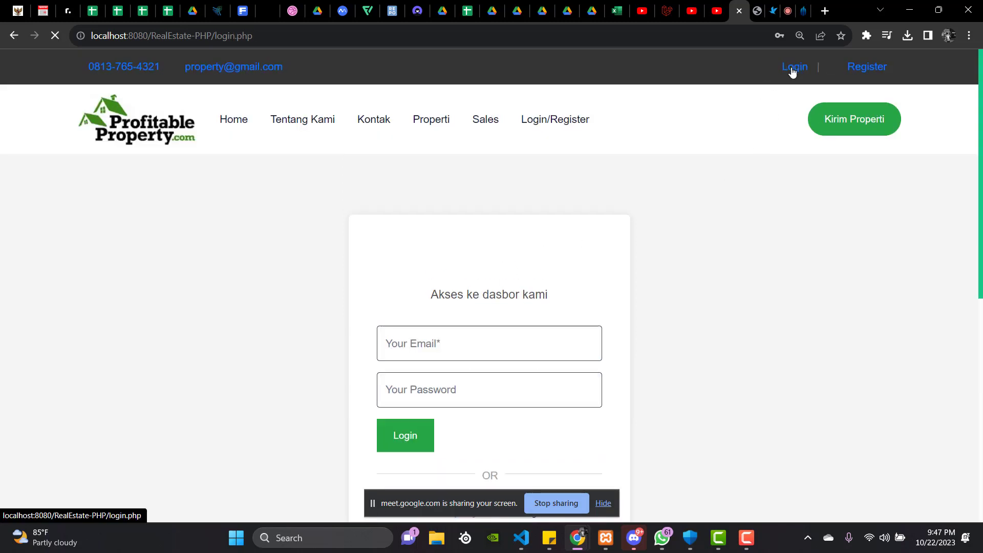
pyautogui.click(476, 344)
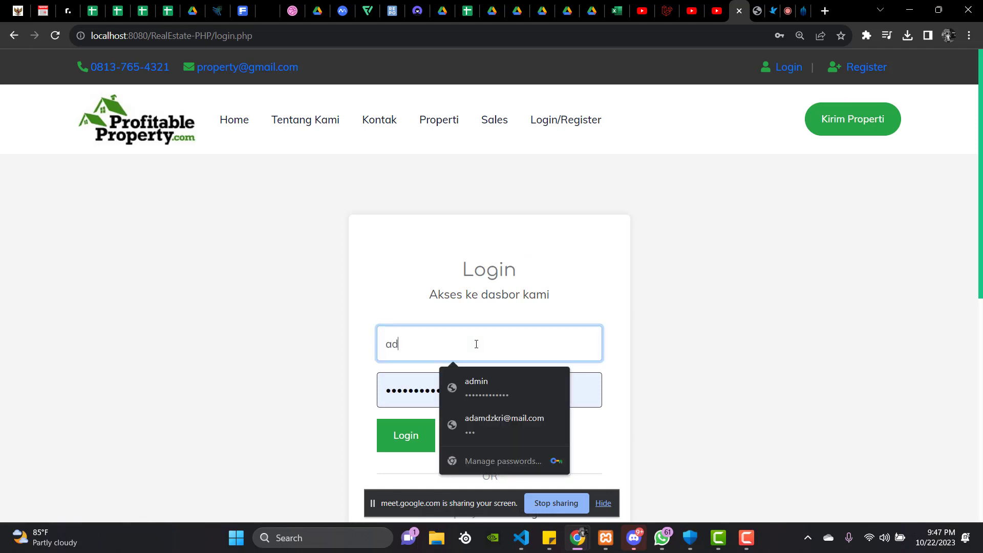
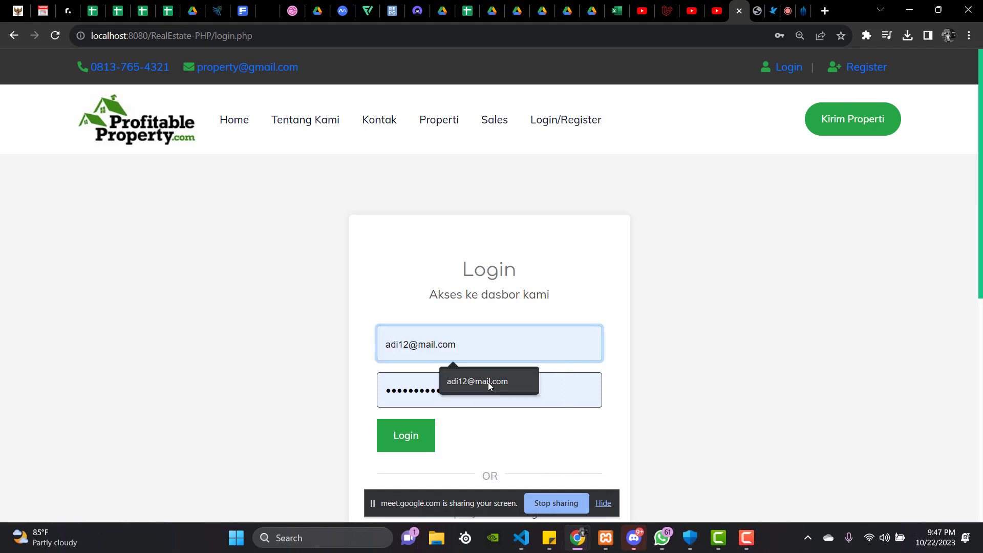
pyautogui.click(487, 382)
pyautogui.click(496, 383)
pyautogui.press('BackSpace')
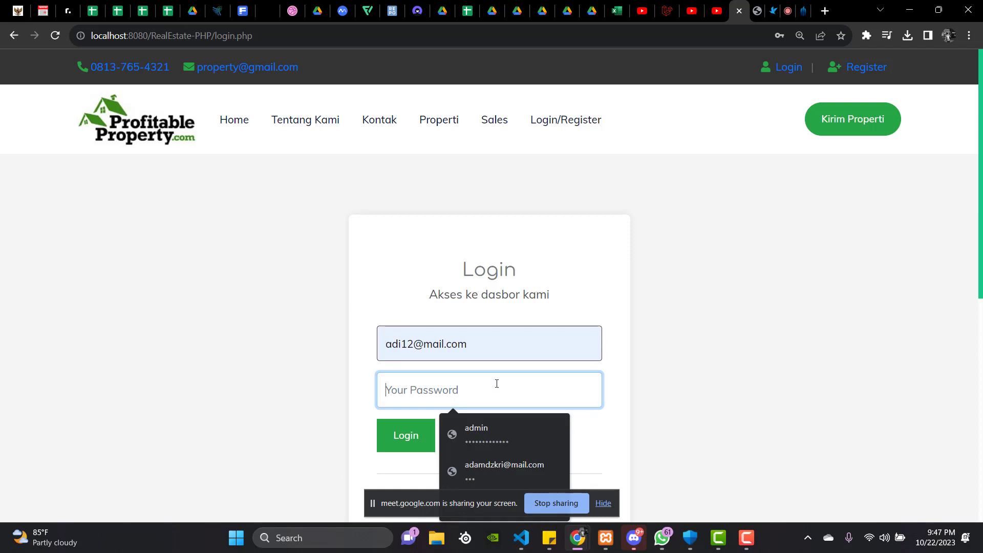
pyautogui.write('123')
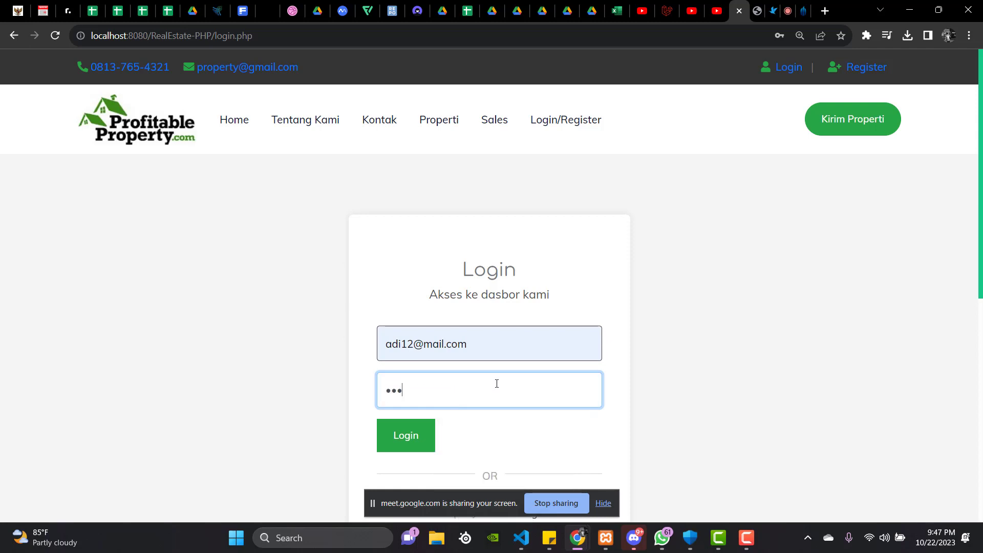
pyautogui.press('Return')
# Re-enter the new account's password and retry the login.
pyautogui.click(498, 408)
pyautogui.hotkey('ctrl', 'a')
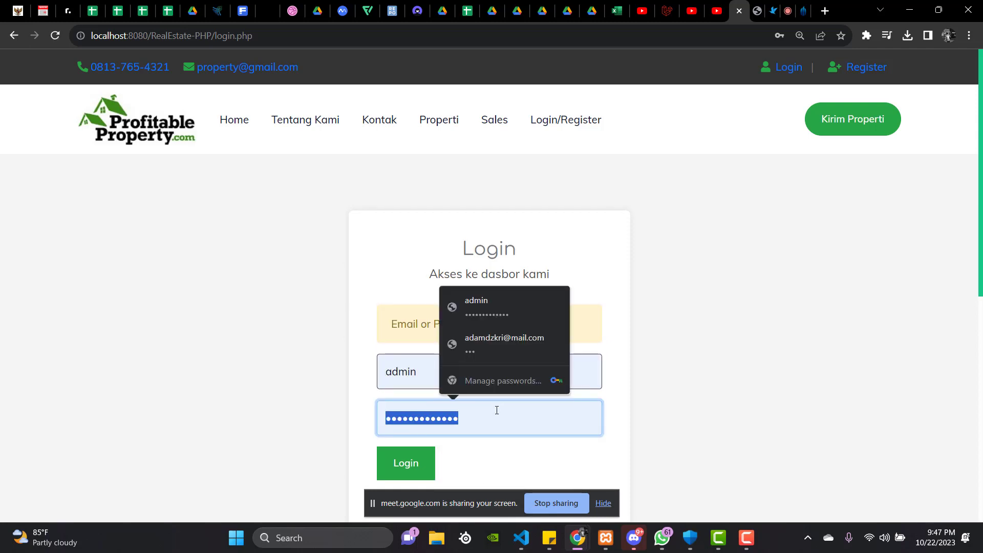
pyautogui.press('BackSpace')
pyautogui.write('123')
pyautogui.click(404, 463)
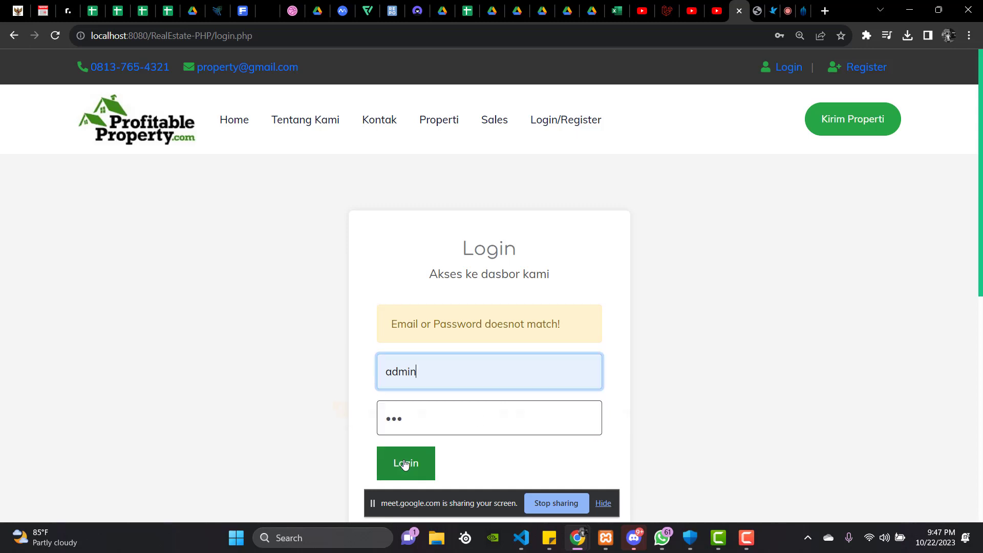
# Fill in the saved account's login details from autofill and log in.
pyautogui.doubleClick(456, 242)
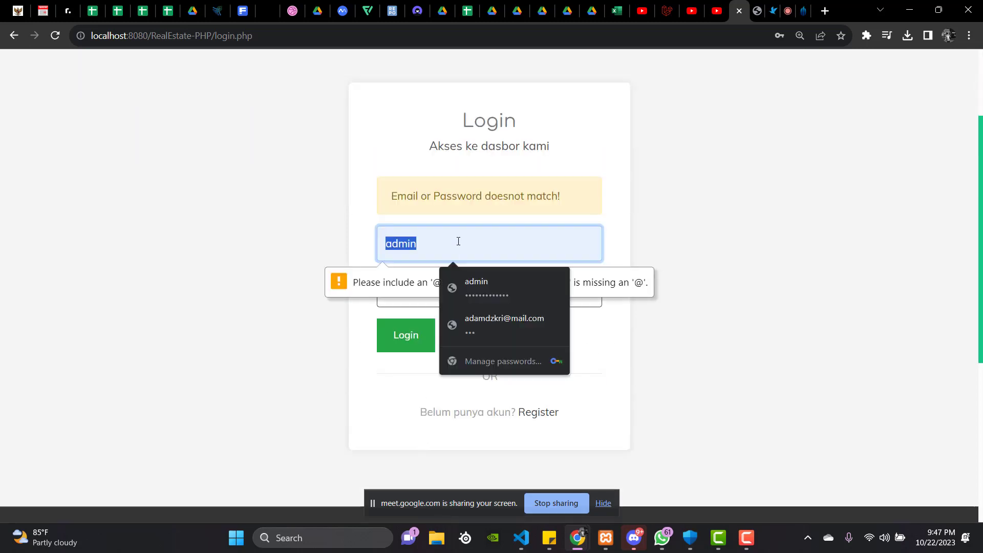
pyautogui.write('ad')
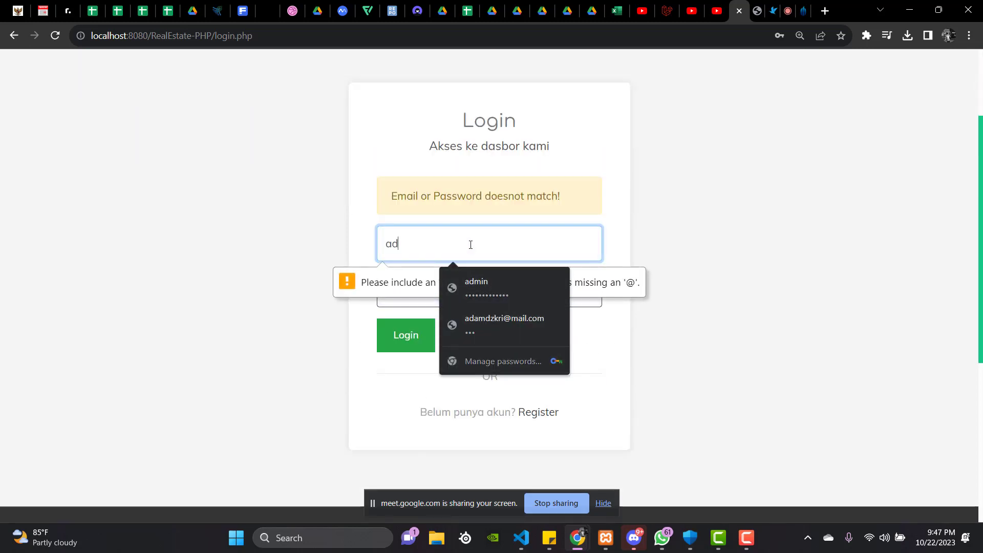
pyautogui.write('i12')
pyautogui.click(470, 277)
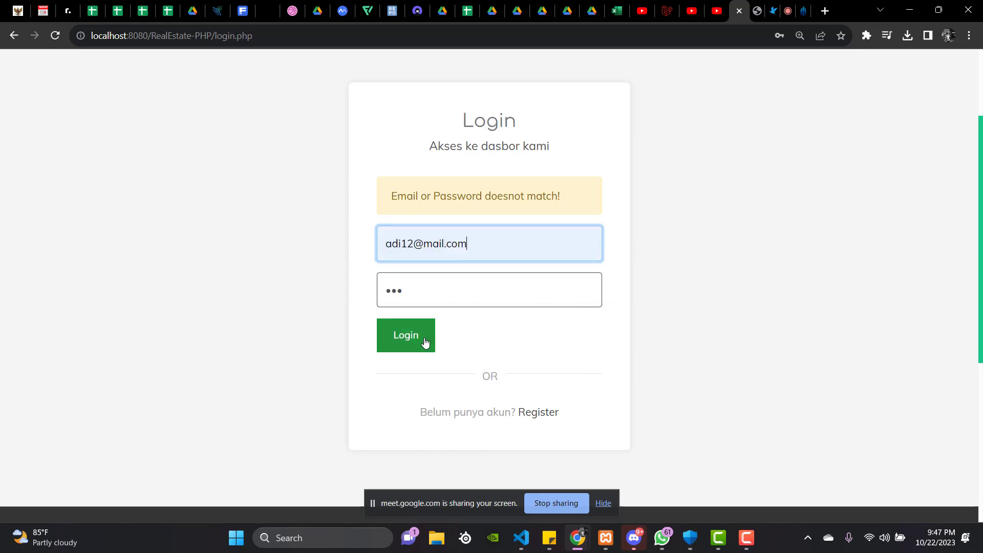
pyautogui.click(408, 333)
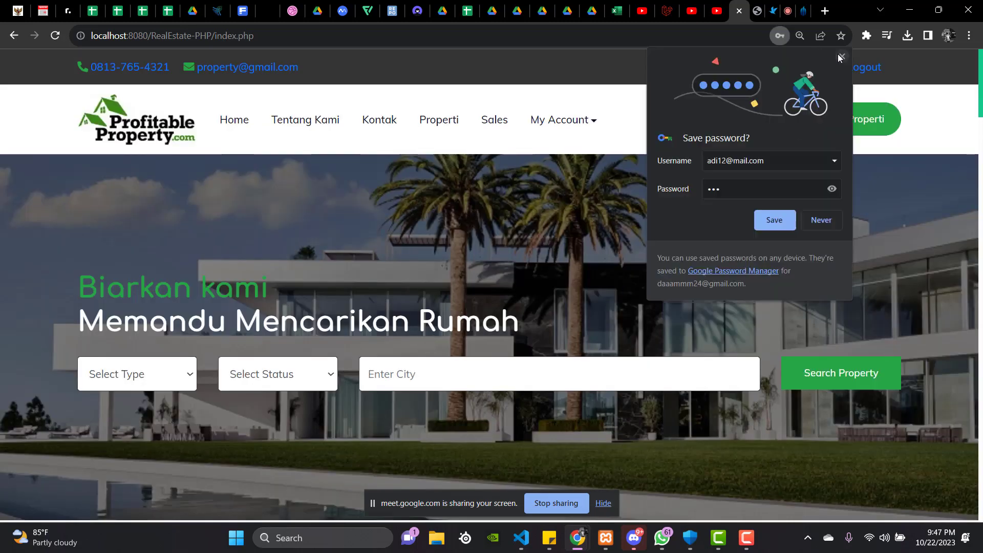
# Dismiss Chrome's save-password offer and reload the logged-in Home page.
pyautogui.click(840, 56)
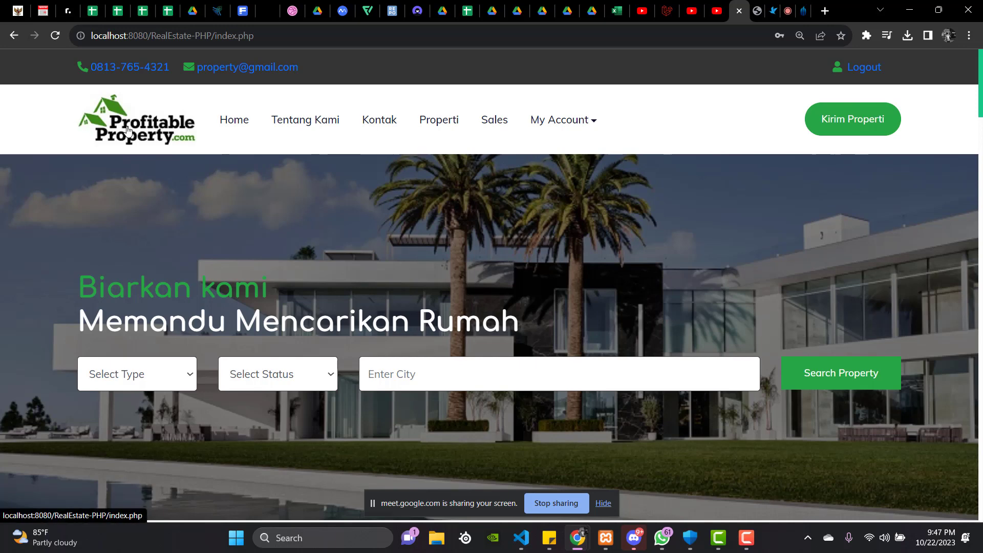
pyautogui.click(229, 127)
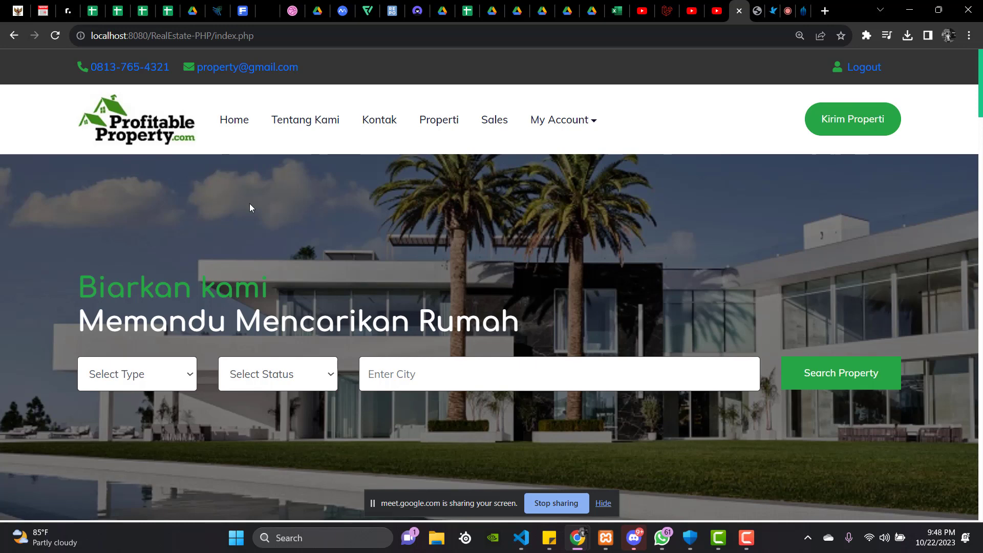
# Hide the screen-sharing notice, check the Select Type and Select Status options unchanged, and reach the services section.
pyautogui.click(603, 504)
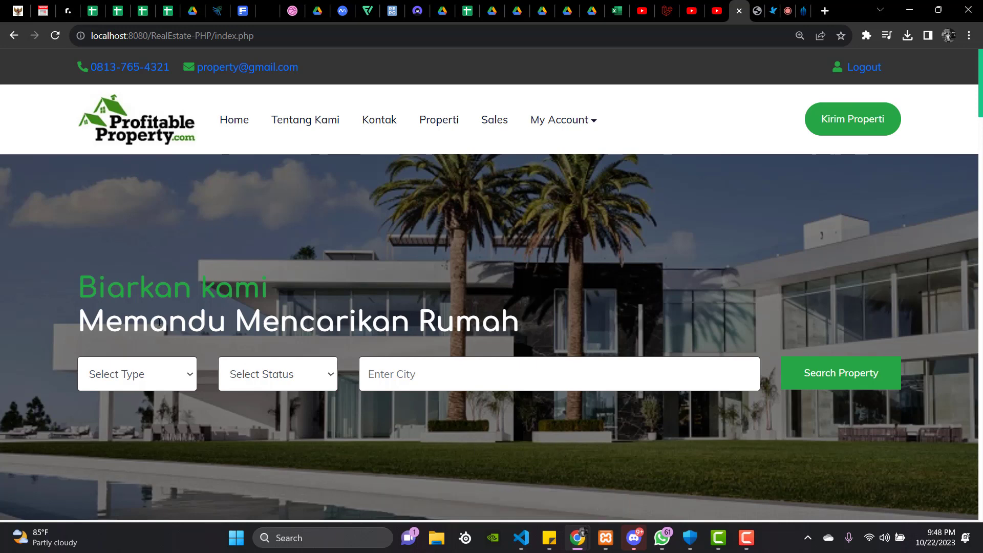
pyautogui.scroll(-1, 123, 275)
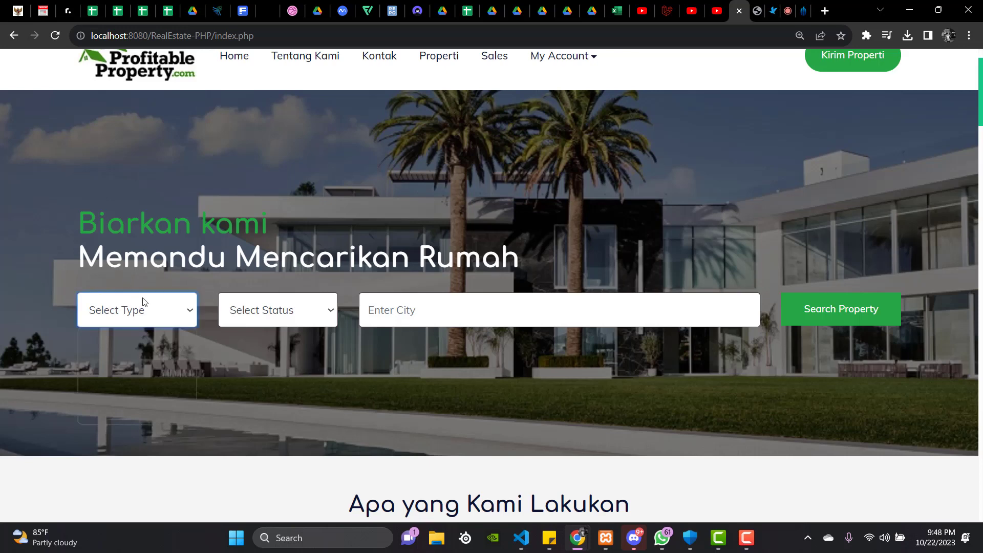
pyautogui.click(149, 312)
pyautogui.click(150, 314)
pyautogui.click(276, 324)
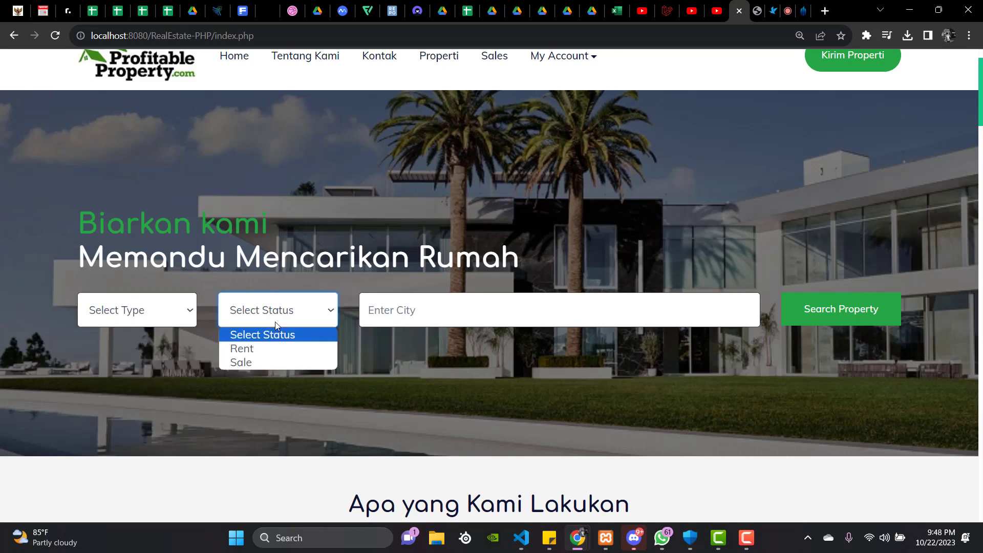
pyautogui.click(276, 326)
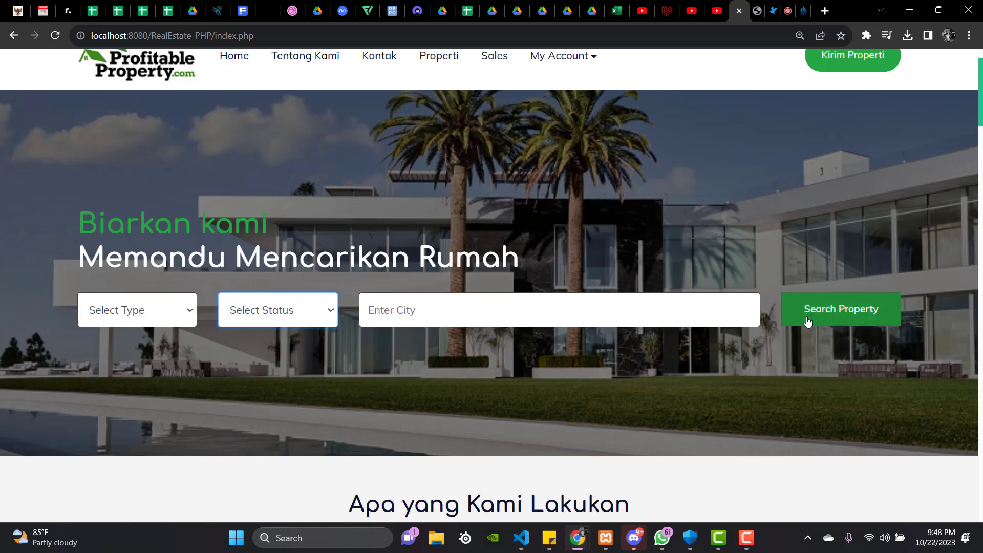
pyautogui.scroll(-5, 751, 338)
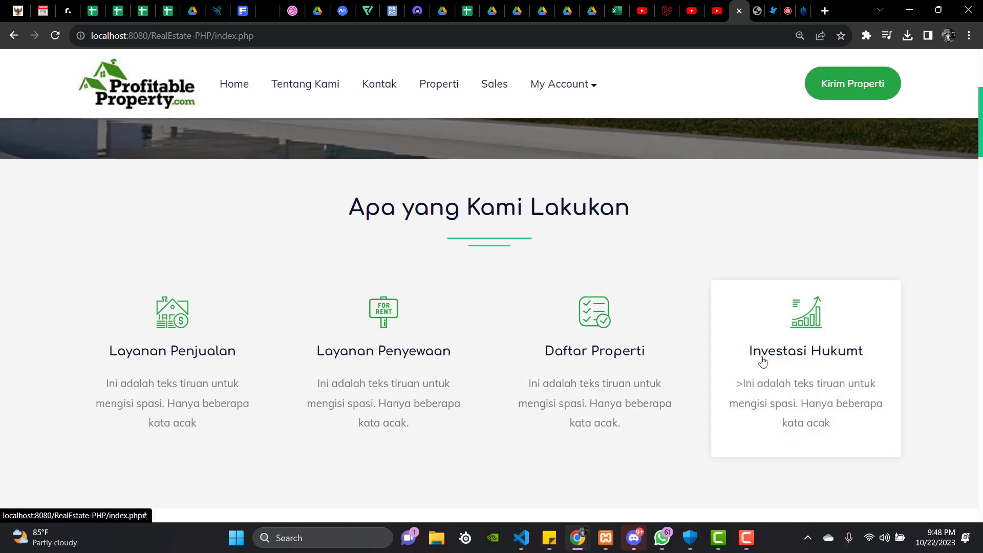
# Scroll to Properti Terbaru to view the Zills Home listing in Jakarta at $219690, 1869 Sqft.
pyautogui.scroll(-1, 763, 361)
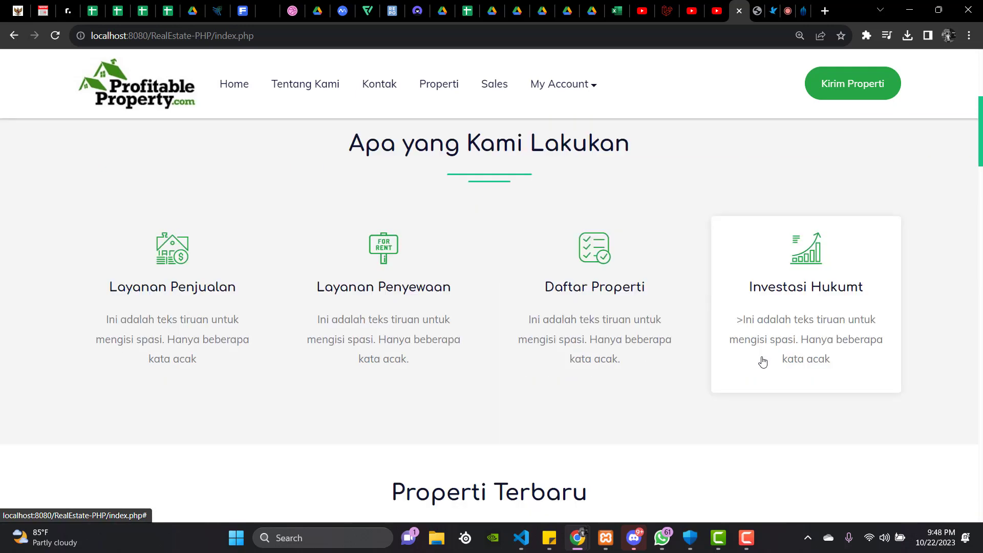
pyautogui.scroll(1, 763, 361)
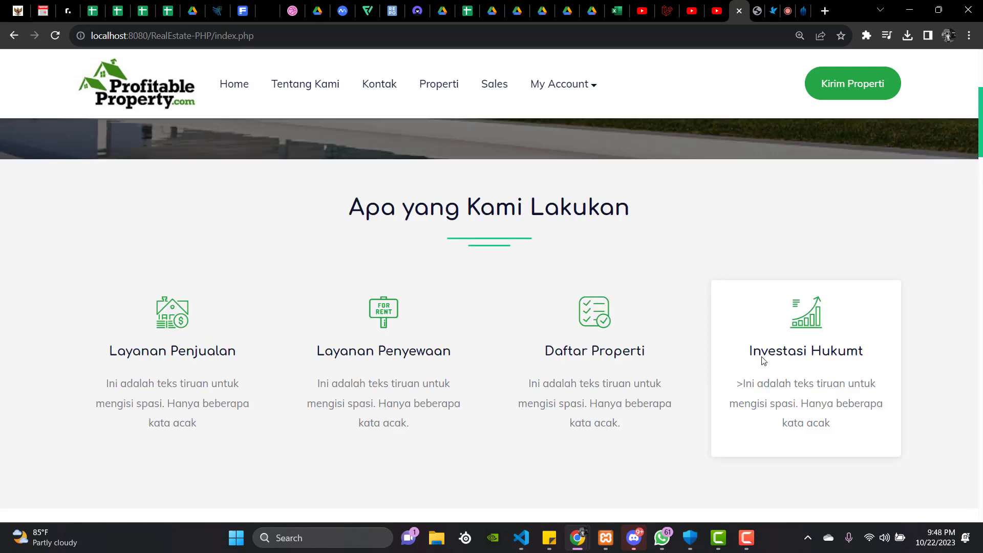
pyautogui.scroll(-1, 763, 361)
pyautogui.scroll(-3, 763, 361)
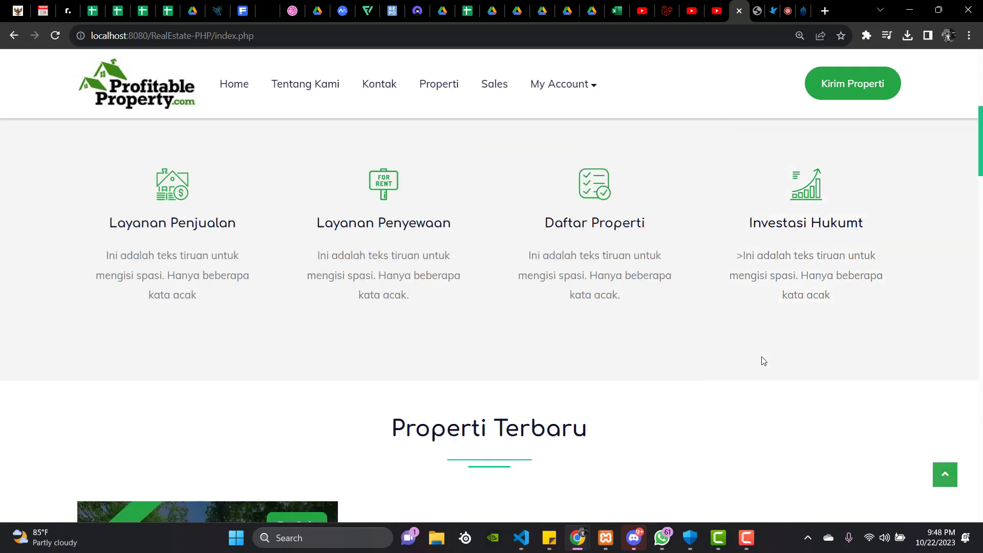
pyautogui.scroll(-1, 763, 361)
pyautogui.scroll(-1, 763, 361)
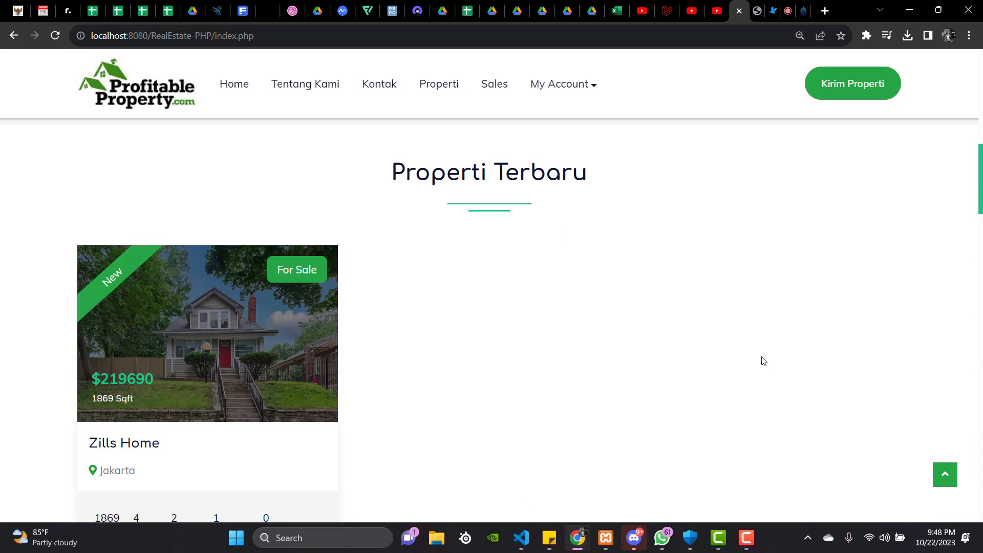
pyautogui.scroll(-1, 763, 361)
pyautogui.scroll(1, 763, 362)
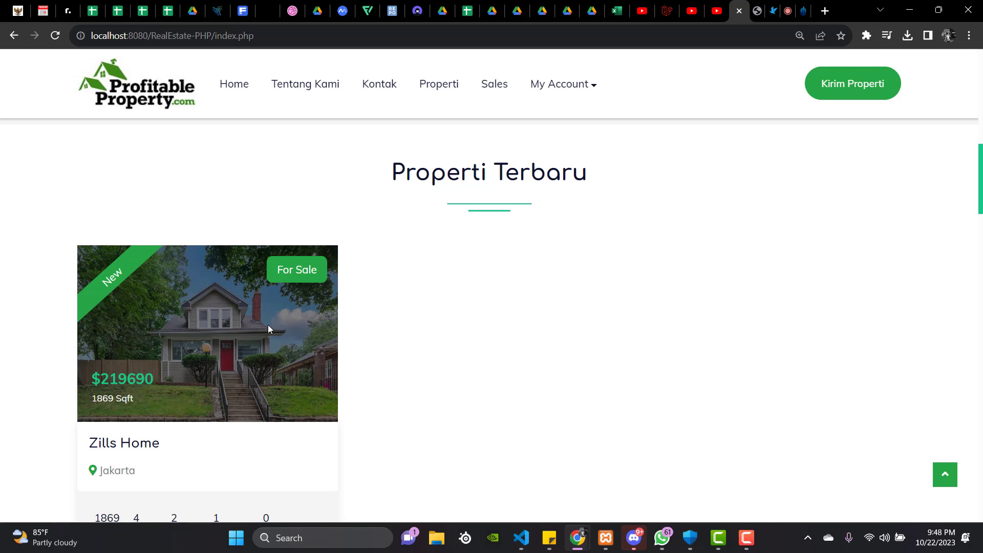
pyautogui.scroll(-2, 269, 326)
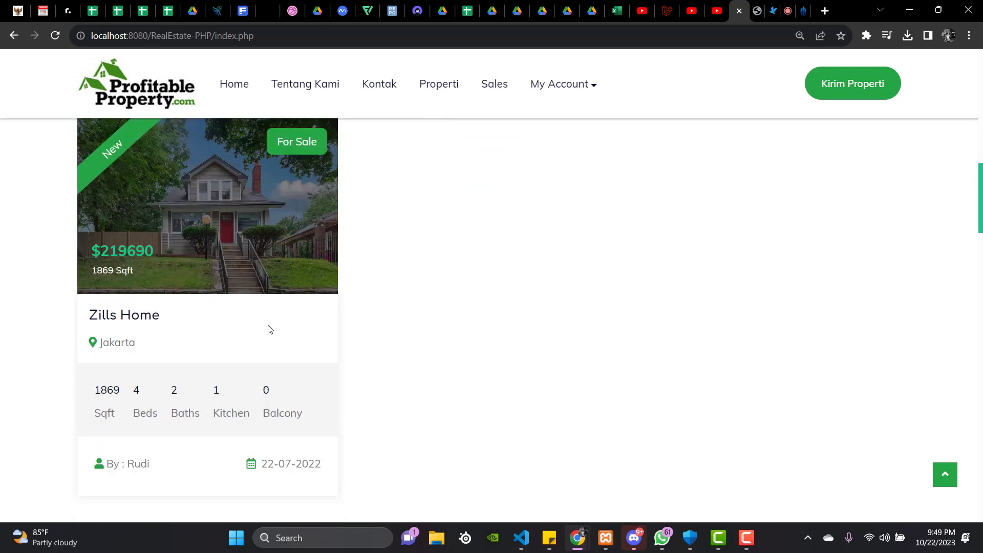
# Scroll past Mengapa Memilih Kami to the Cara Kerjanya steps: Diskusi, Tinjauan File, Mendapatkan.
pyautogui.scroll(-4, 270, 329)
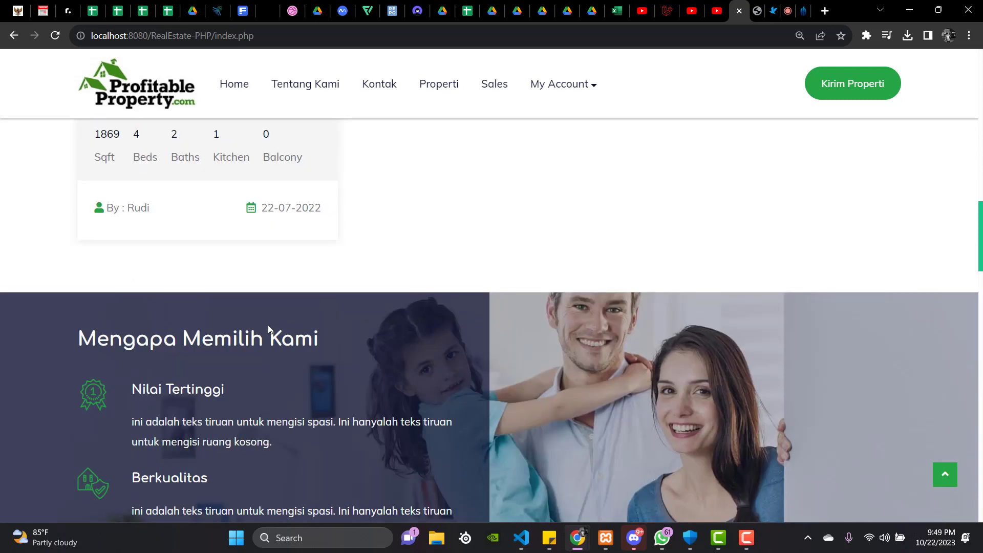
pyautogui.scroll(-3, 269, 328)
pyautogui.scroll(1, 268, 325)
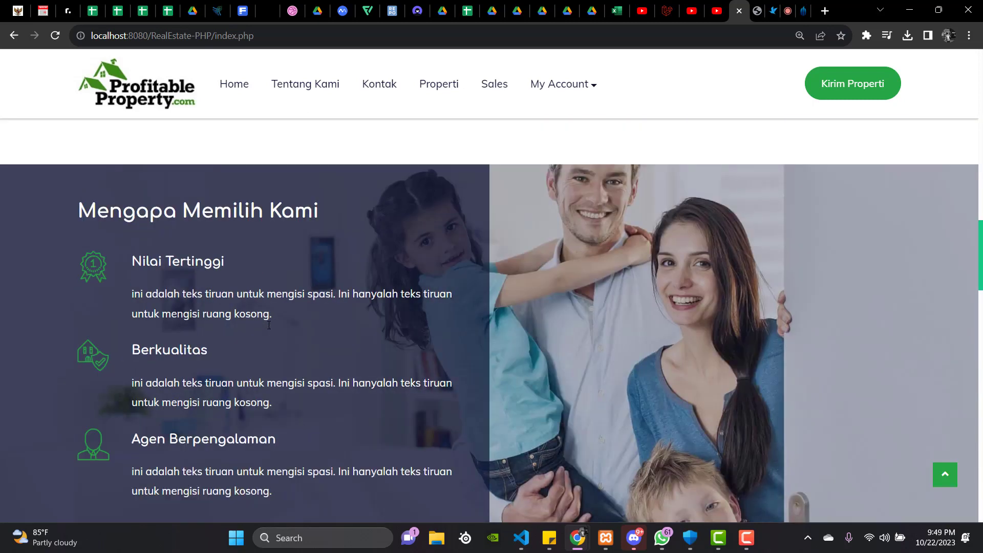
pyautogui.scroll(-1, 269, 325)
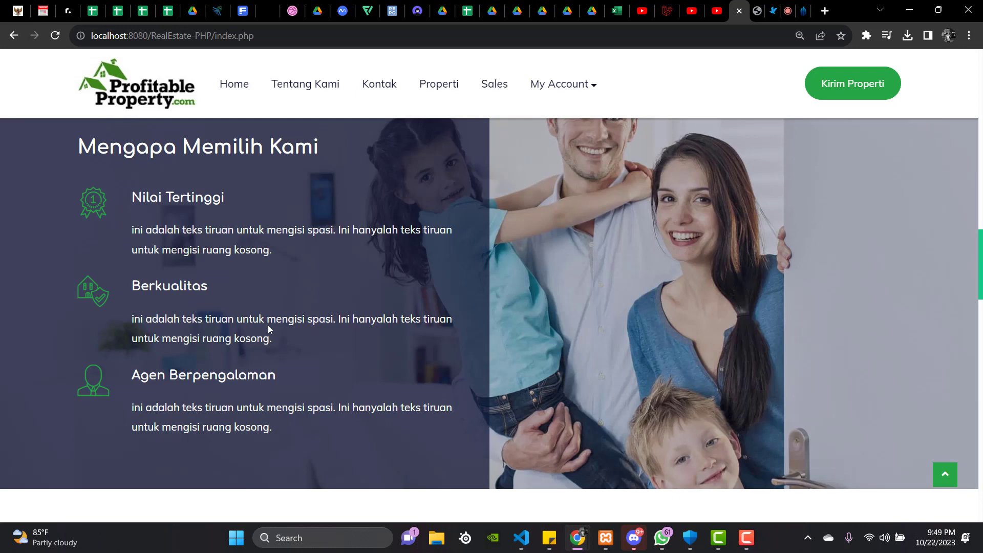
pyautogui.scroll(-4, 268, 329)
pyautogui.scroll(-2, 271, 329)
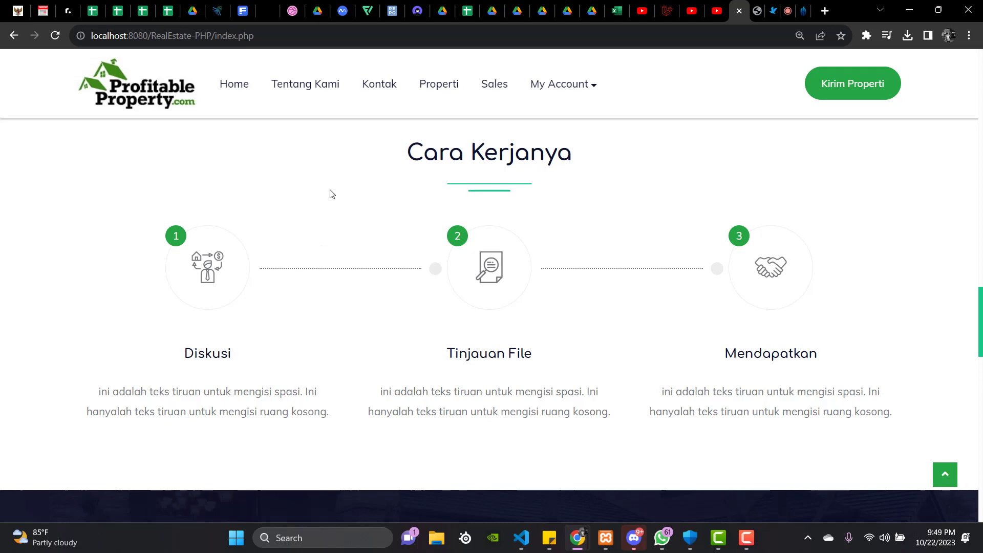
# Browse the Tempat Populers and Testimonial sections, then go to the Tentang Kami about page.
pyautogui.scroll(-6, 327, 302)
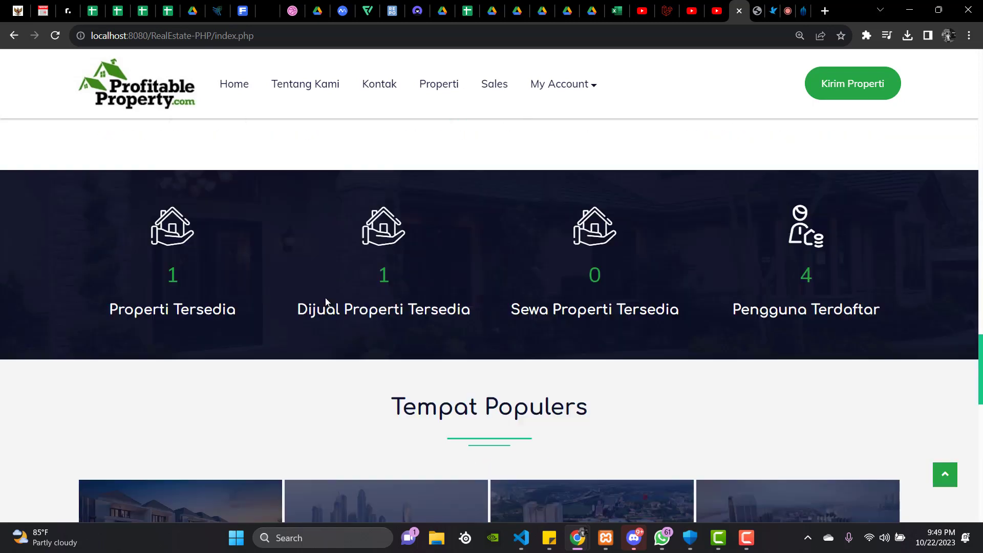
pyautogui.scroll(-1, 326, 302)
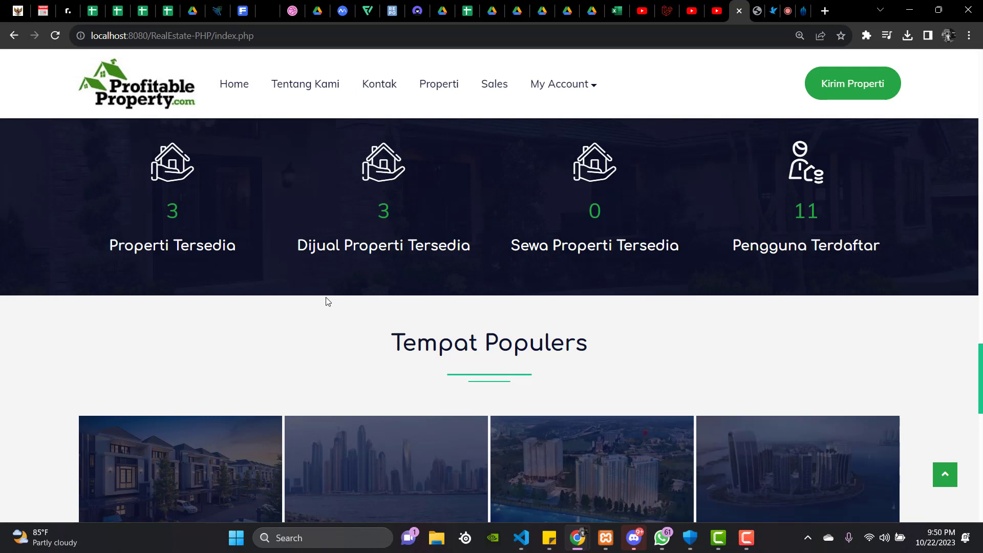
pyautogui.scroll(-1, 327, 301)
pyautogui.scroll(-1, 328, 301)
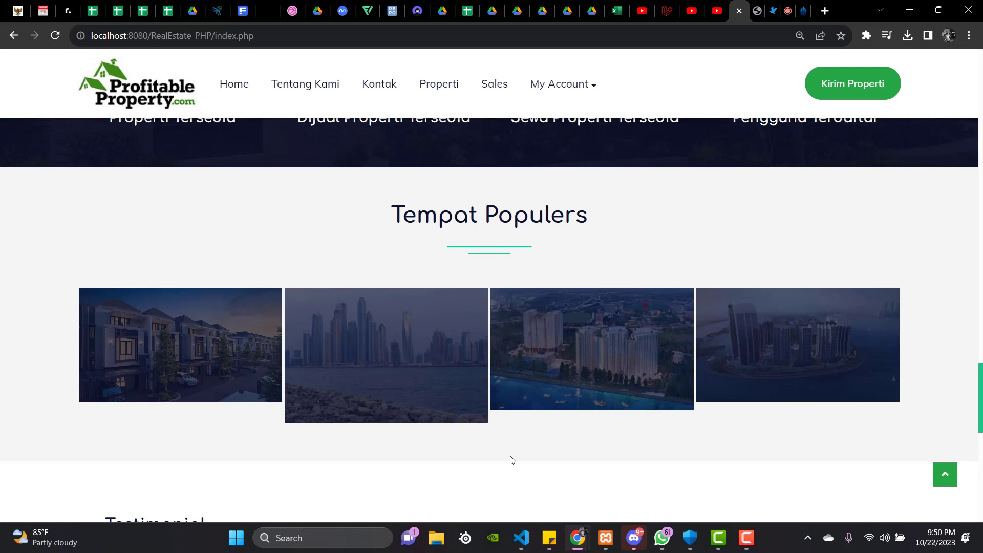
pyautogui.scroll(-1, 512, 461)
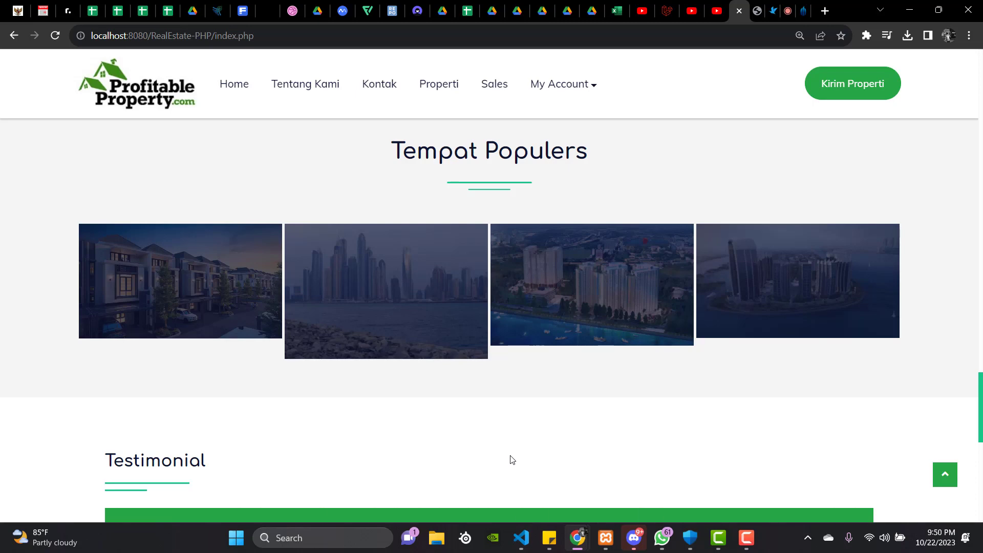
pyautogui.scroll(-2, 512, 460)
pyautogui.scroll(-1, 513, 459)
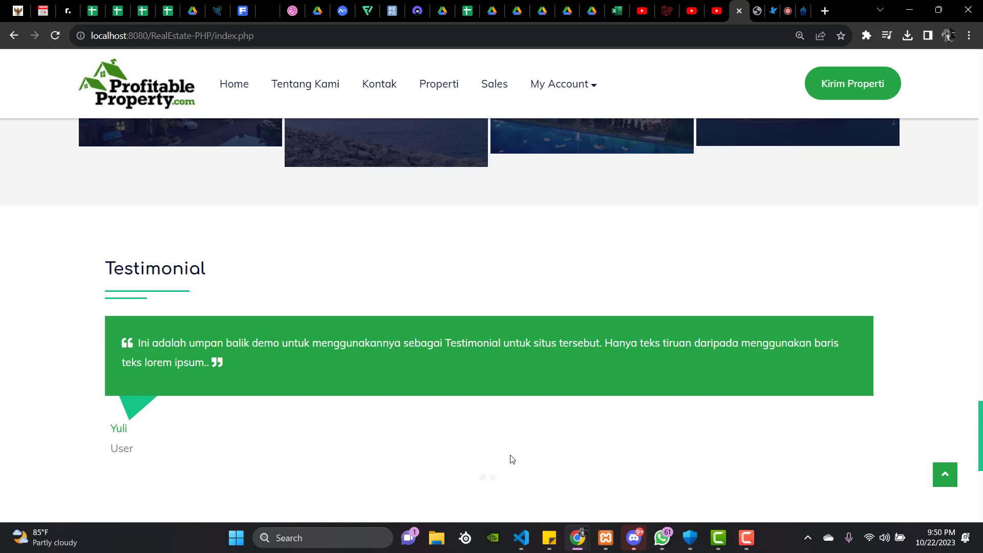
pyautogui.scroll(-1, 512, 460)
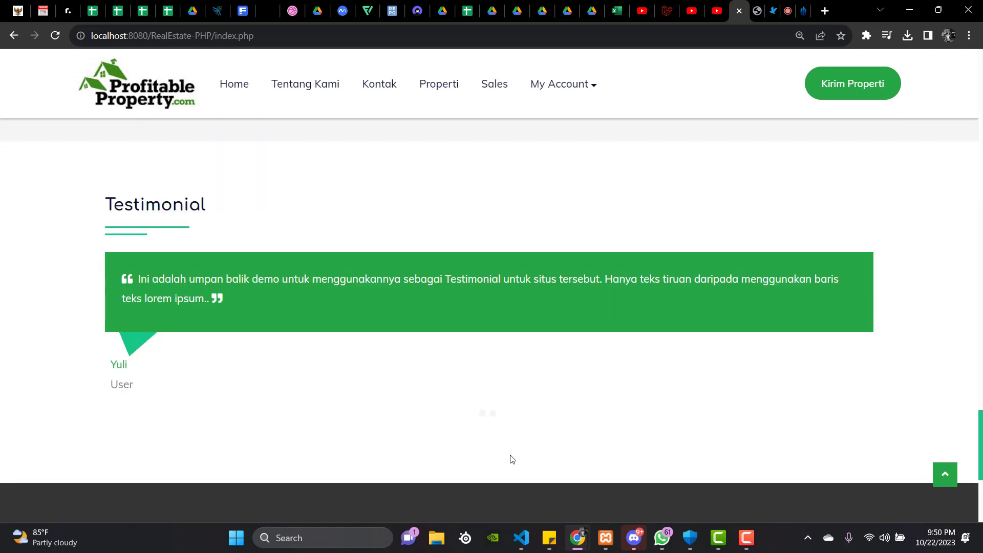
pyautogui.scroll(1, 281, 340)
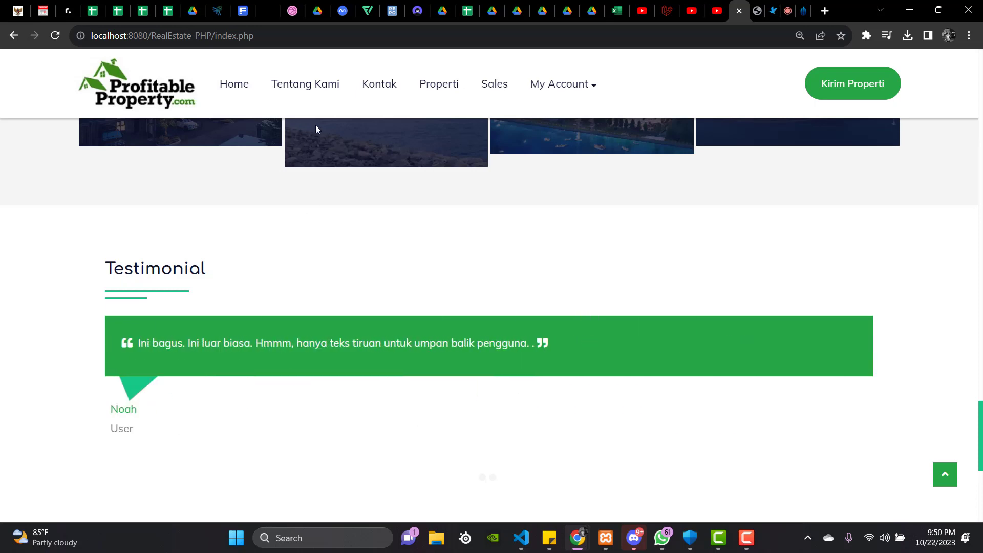
pyautogui.click(319, 86)
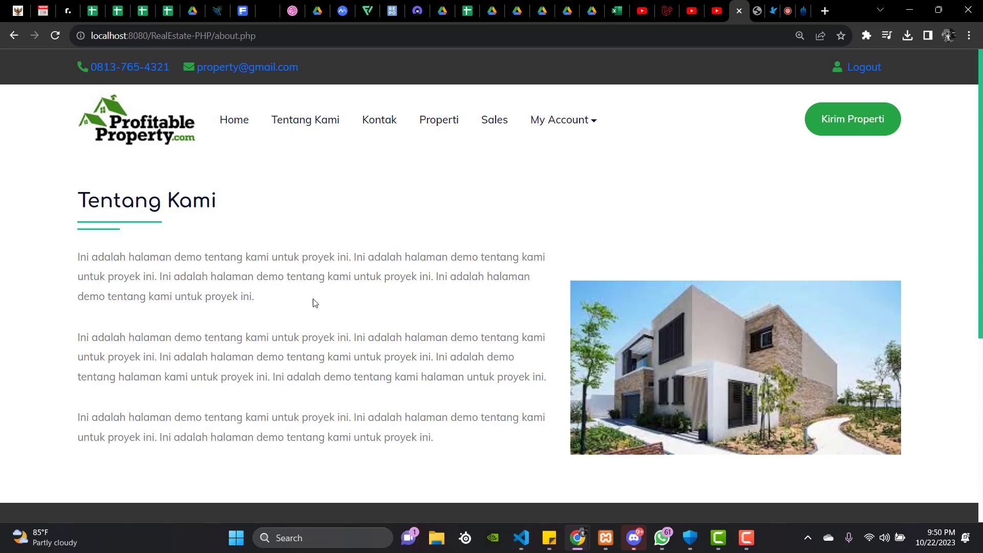
pyautogui.scroll(-1, 315, 307)
pyautogui.scroll(1, 316, 306)
pyautogui.scroll(-2, 317, 306)
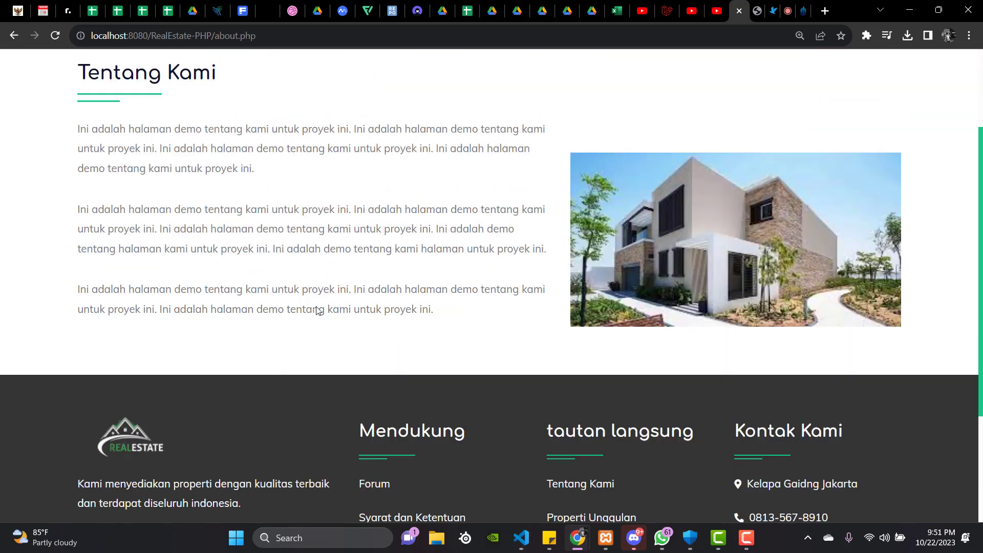
pyautogui.scroll(2, 316, 310)
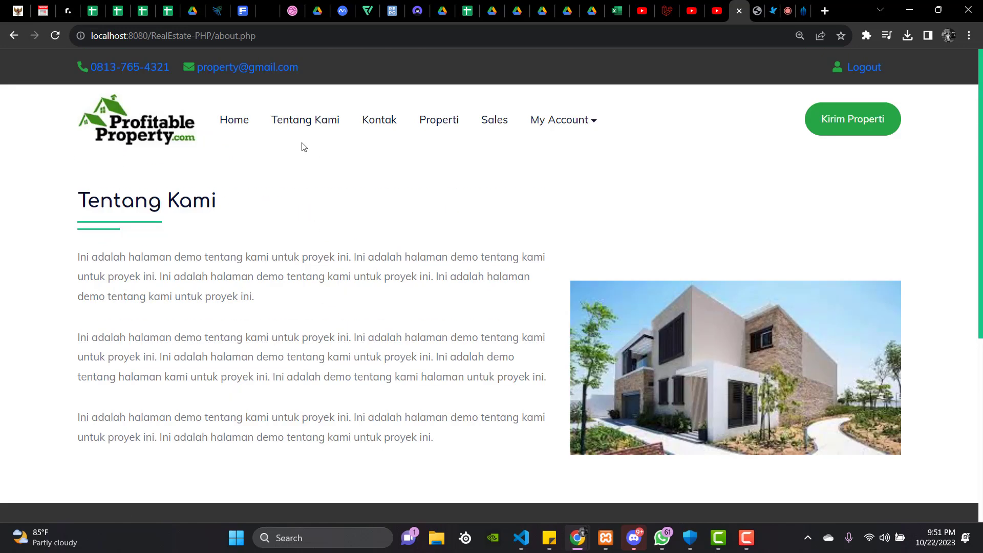
# Open and reload the Kontak page, then scroll down to the Hubungi Kami form and embedded map.
pyautogui.click(370, 129)
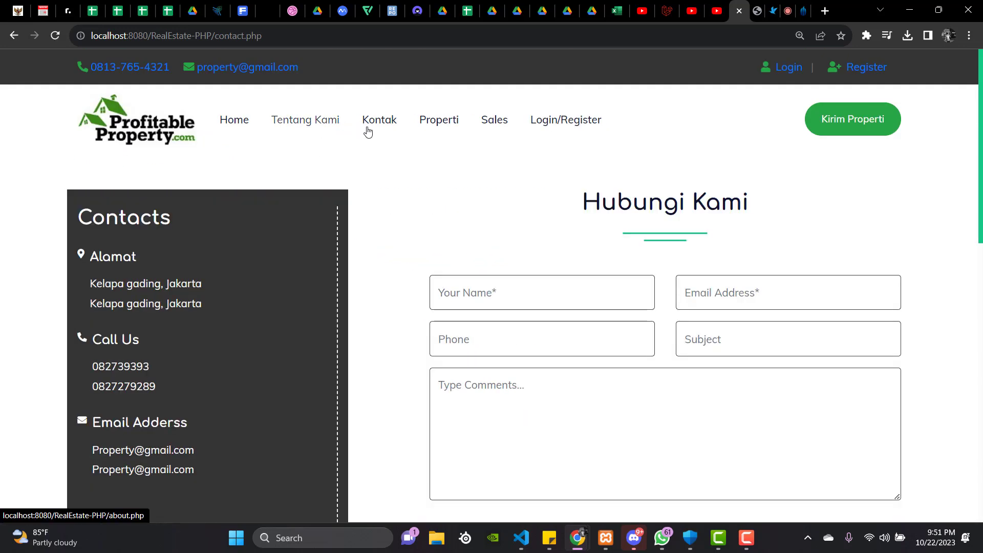
pyautogui.click(377, 128)
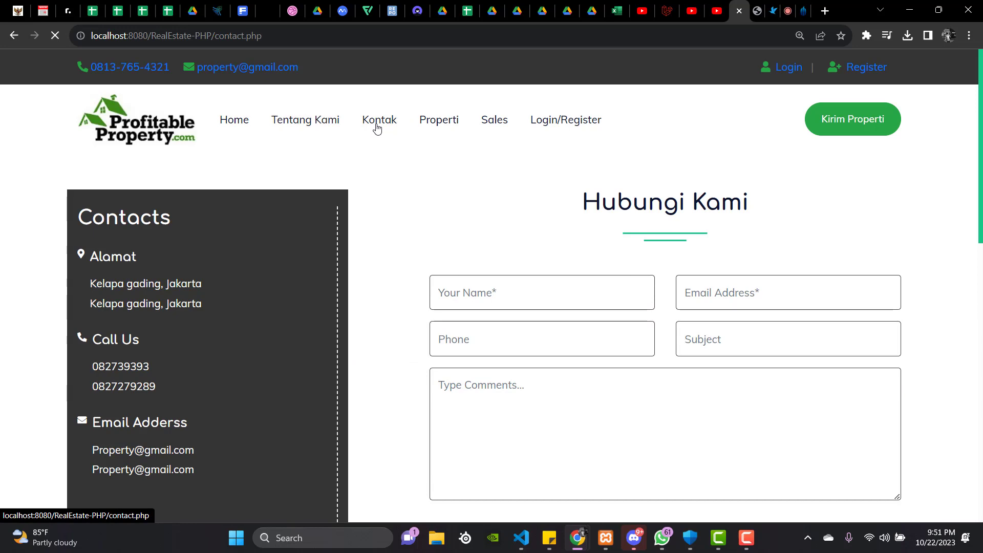
pyautogui.scroll(-1, 334, 254)
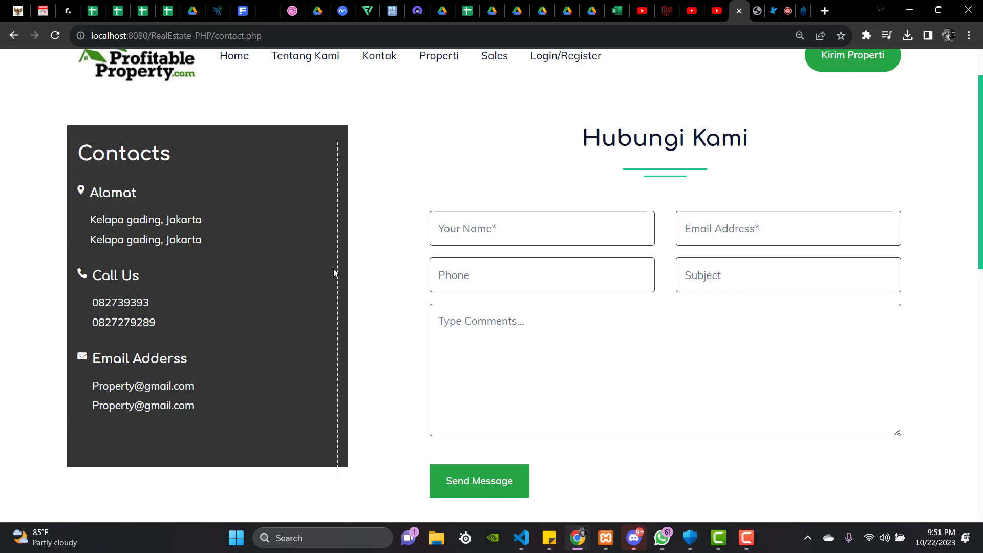
pyautogui.scroll(-7, 333, 268)
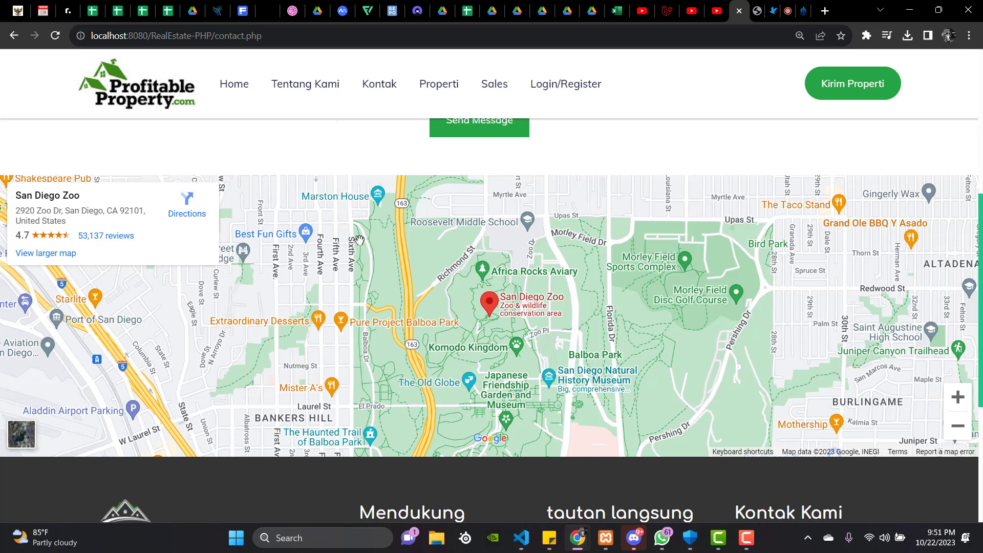
# Go to the Properti page and browse the Zills Home listing, Properti Unggulan and newly added properties.
pyautogui.click(432, 84)
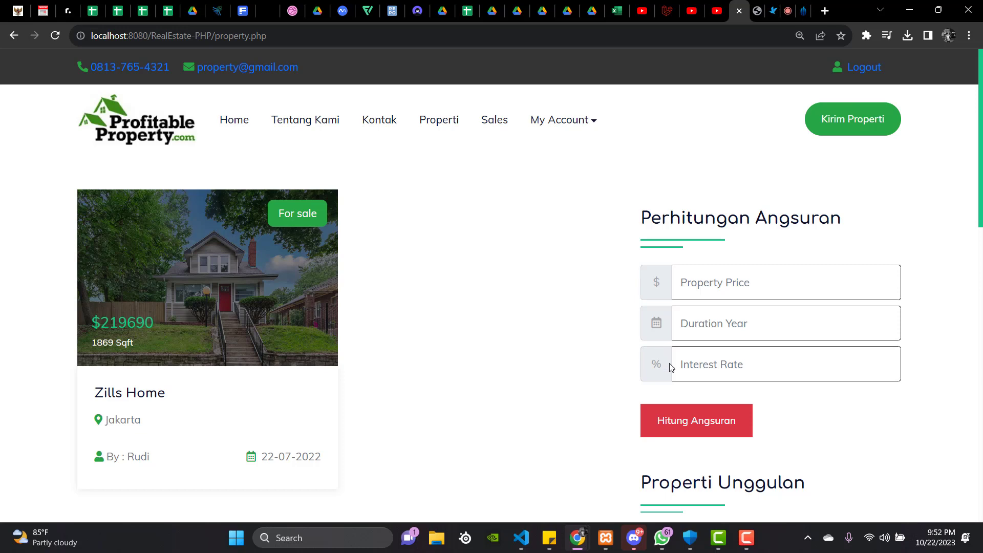
pyautogui.scroll(-2, 688, 367)
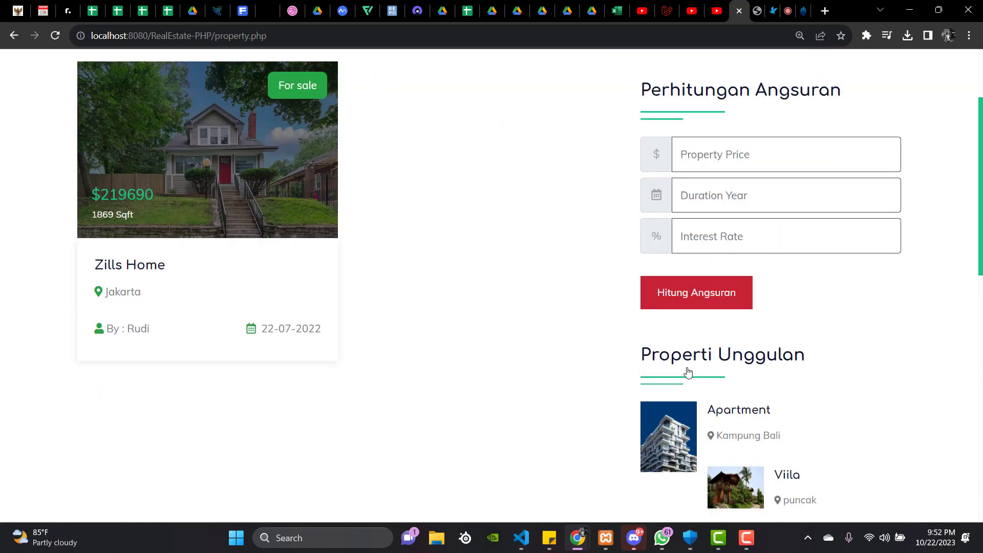
pyautogui.scroll(-3, 687, 369)
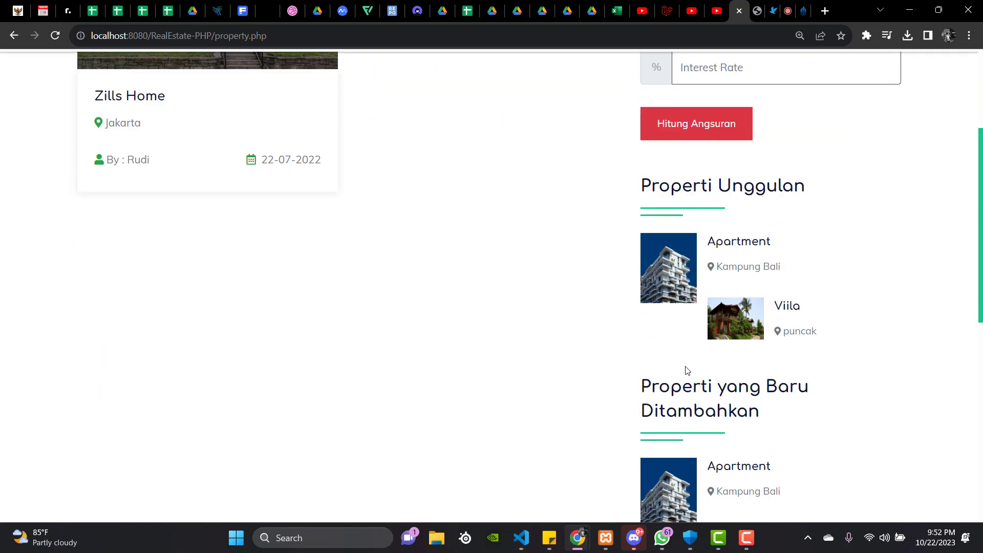
pyautogui.scroll(3, 688, 370)
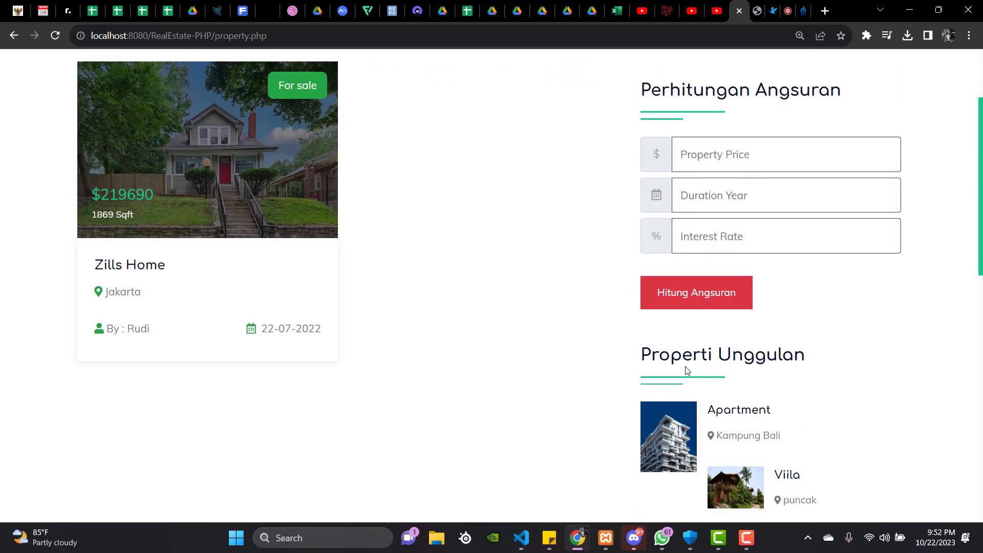
pyautogui.scroll(-3, 688, 369)
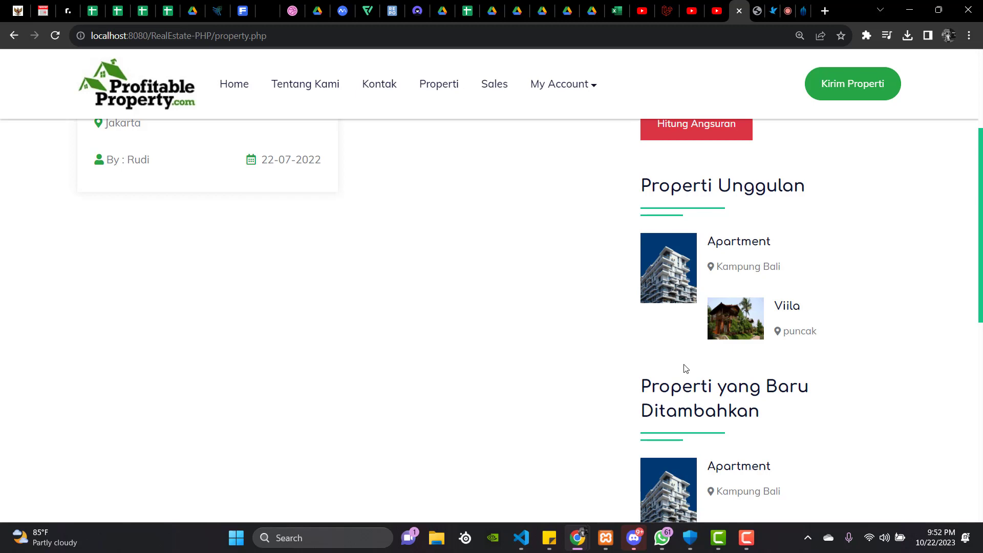
pyautogui.scroll(-1, 683, 367)
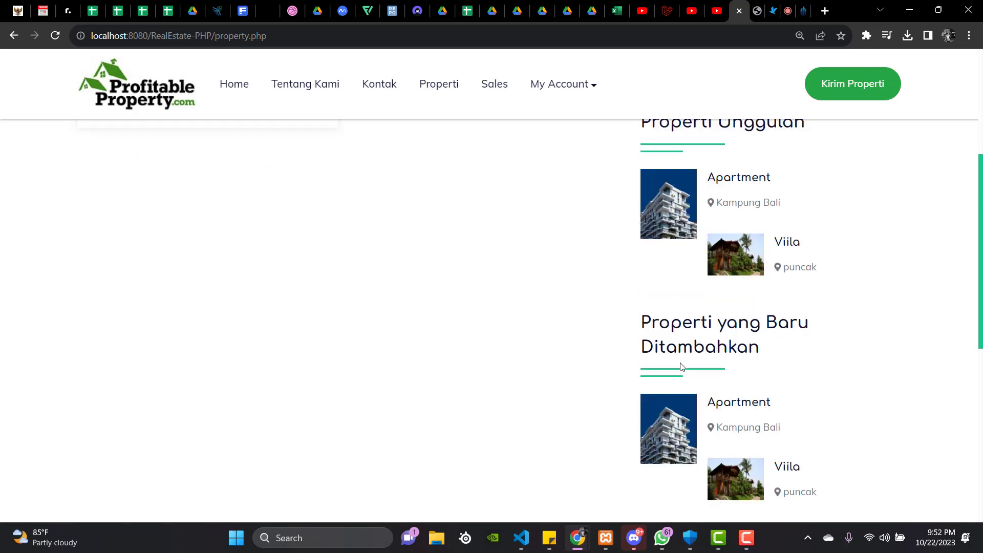
pyautogui.scroll(-2, 683, 368)
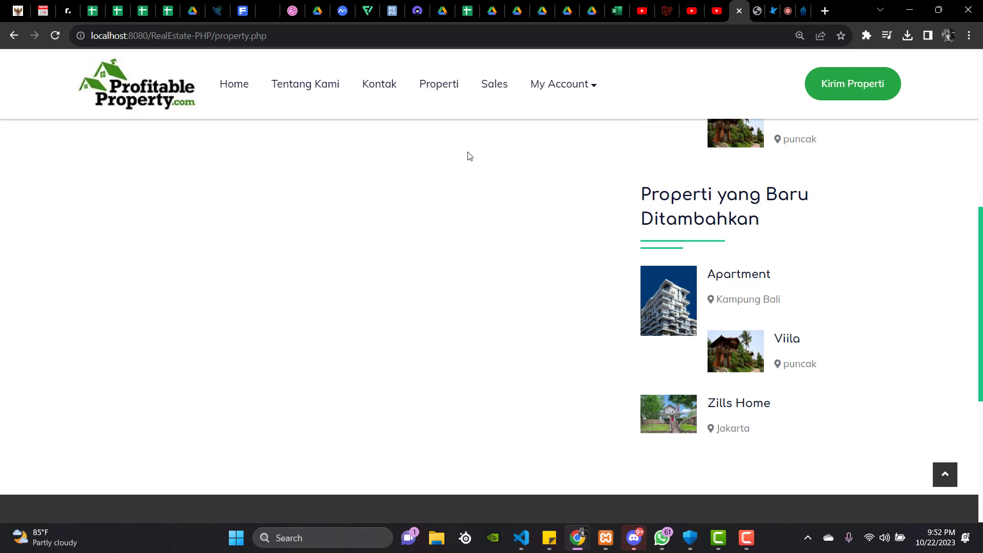
# Open the Sales agent page, view the three Property - Agent cards, and return to the top.
pyautogui.click(489, 94)
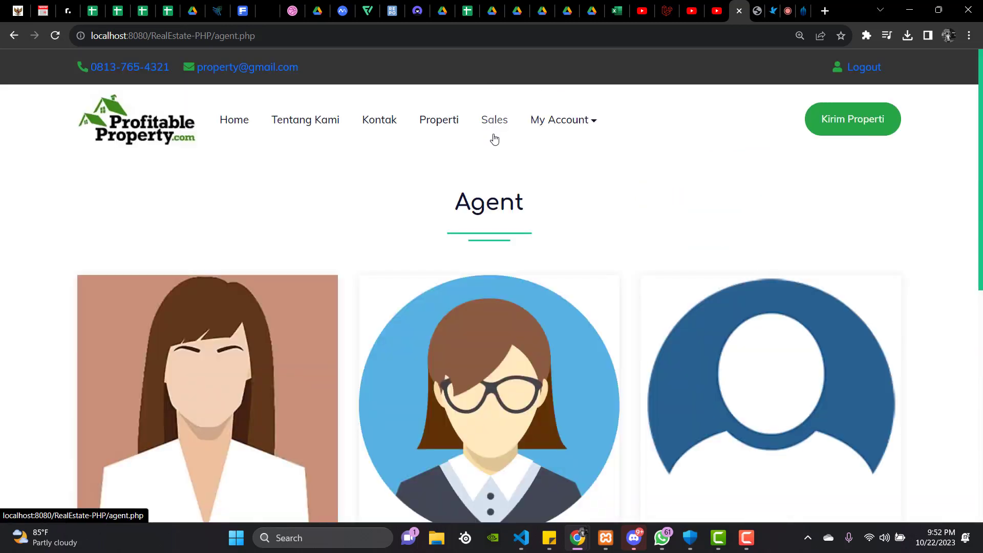
pyautogui.scroll(-1, 495, 228)
pyautogui.scroll(1, 495, 228)
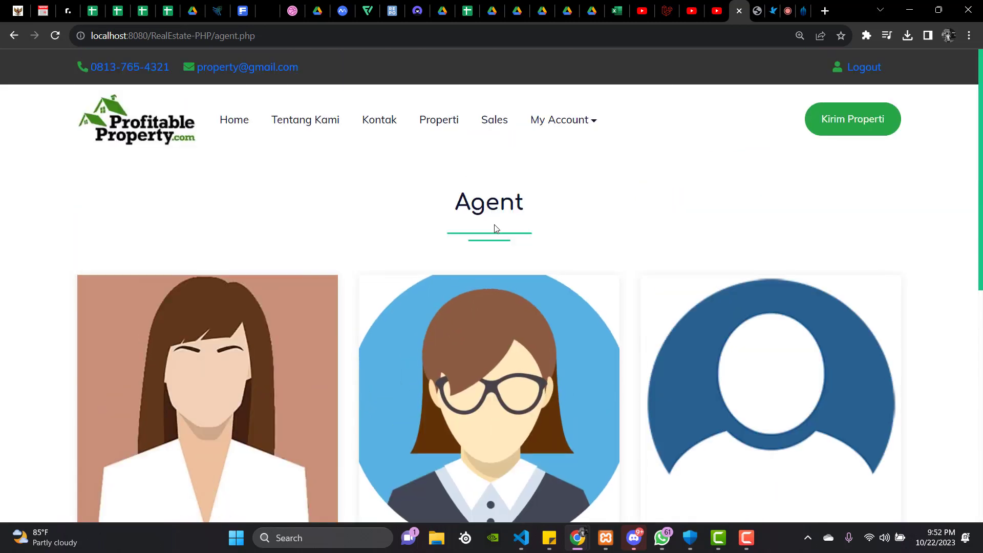
pyautogui.scroll(-1, 495, 228)
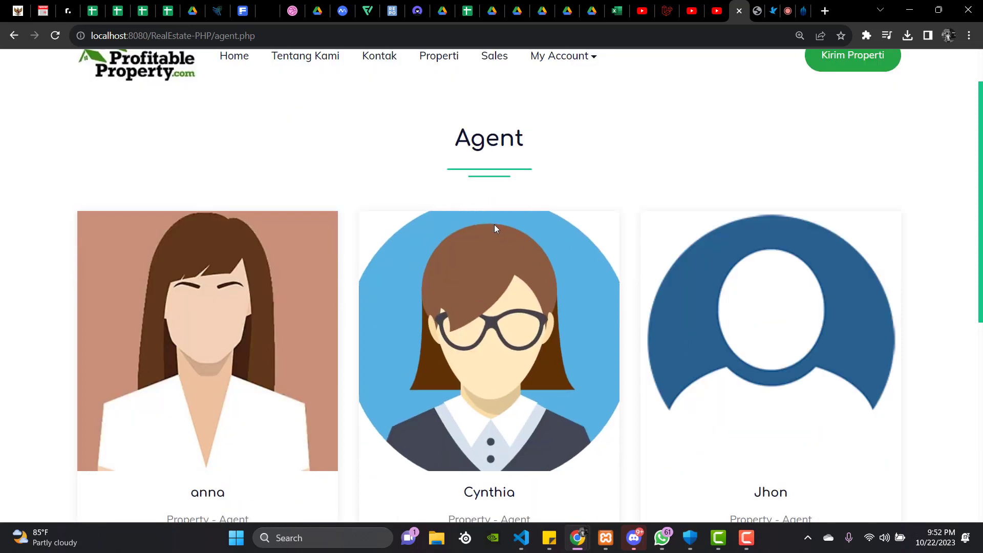
pyautogui.scroll(-1, 495, 229)
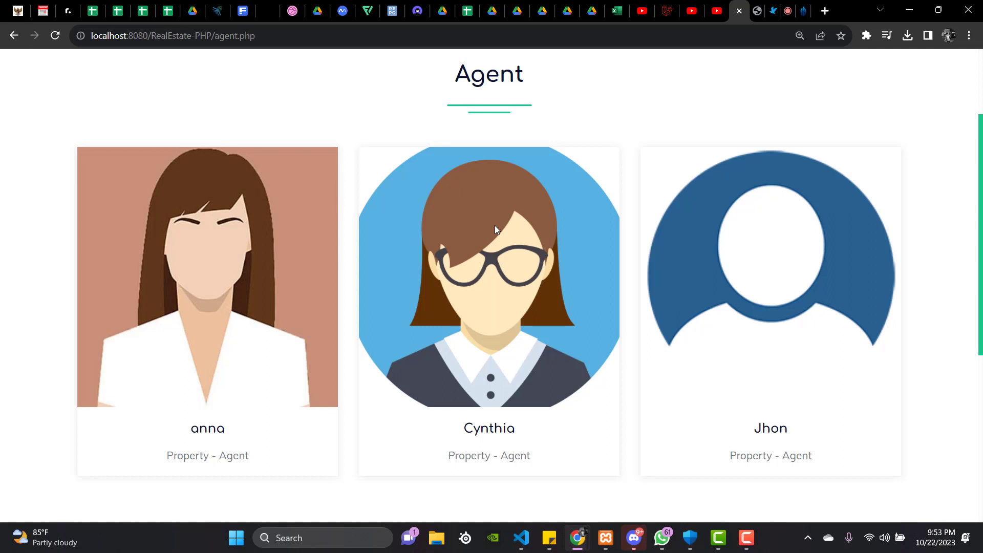
pyautogui.scroll(3, 528, 223)
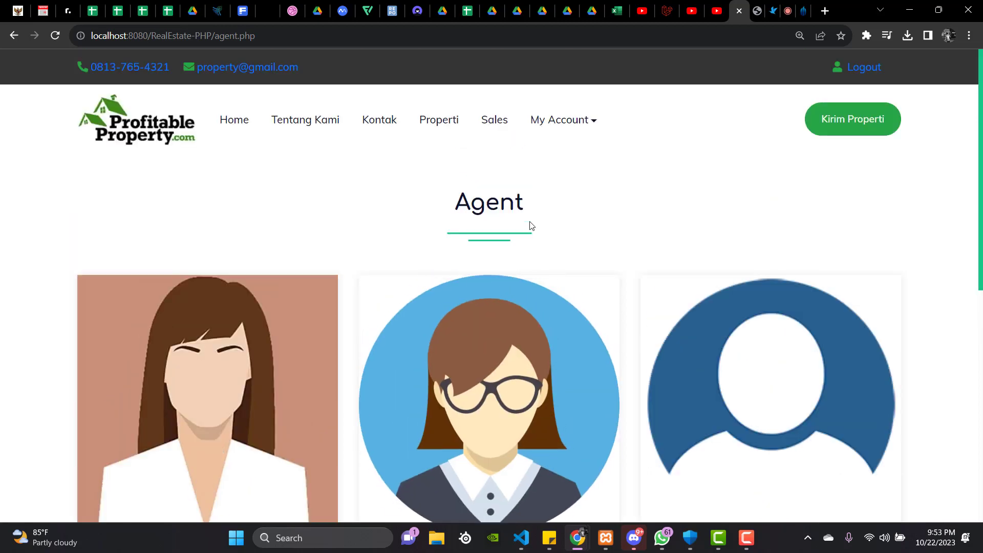